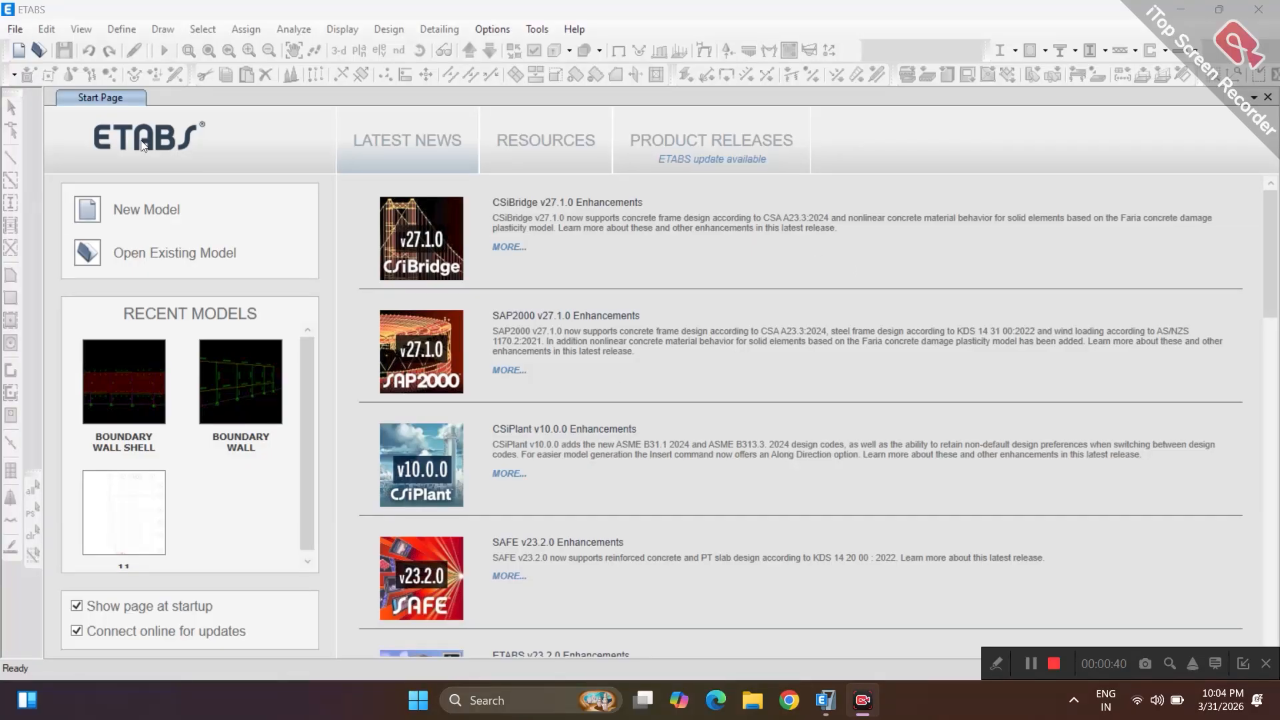
Start a new model initialised with built-in settings and Metric SI display units
left_click(23, 31)
left_click(64, 54)
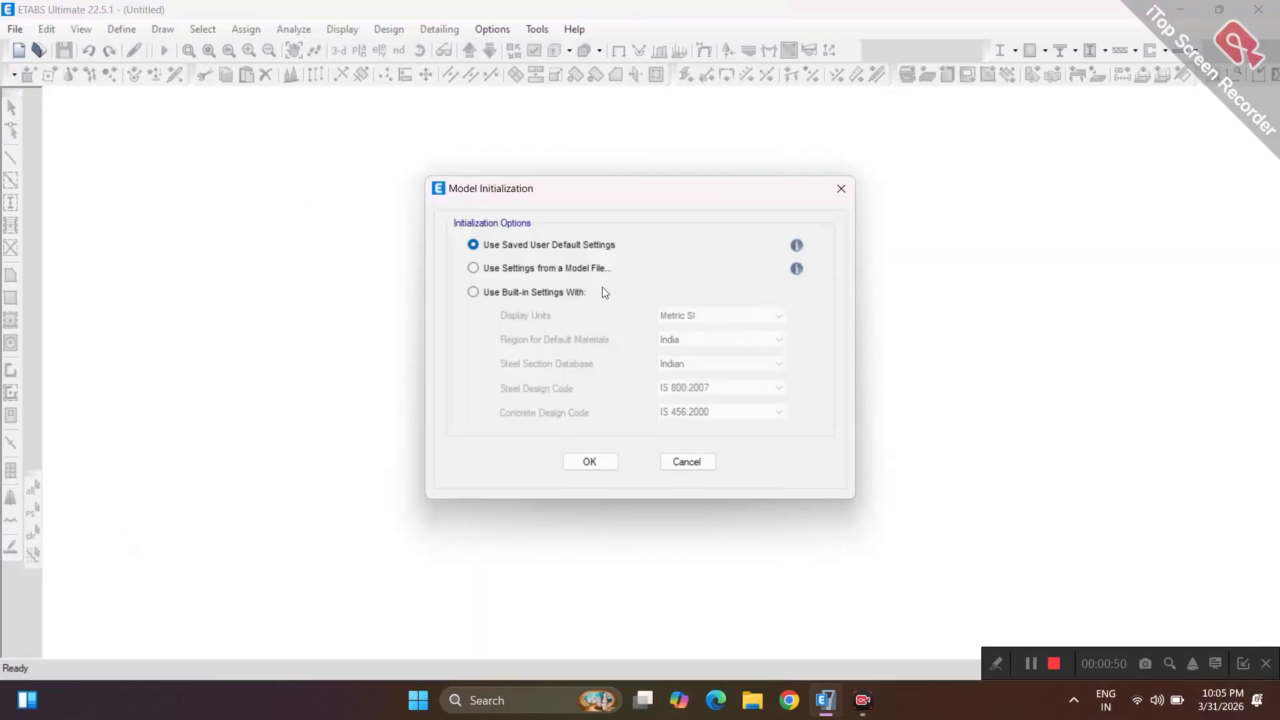
left_click(556, 291)
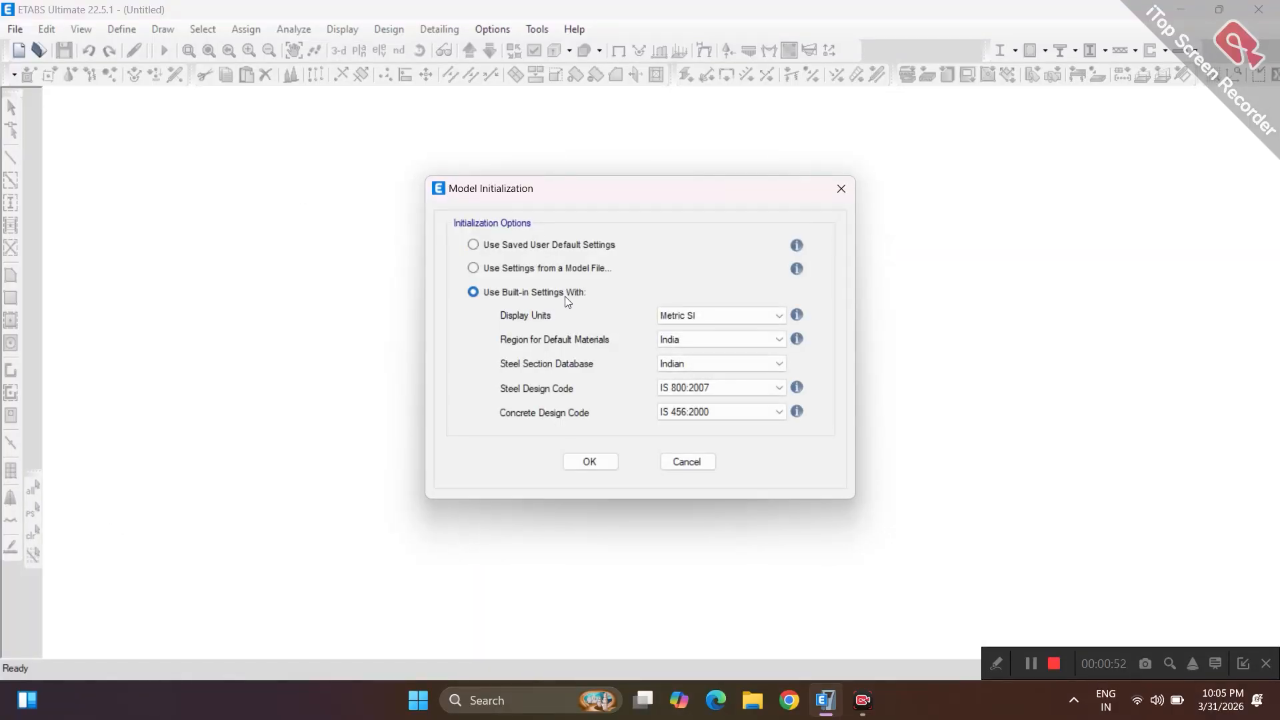
left_click(699, 316)
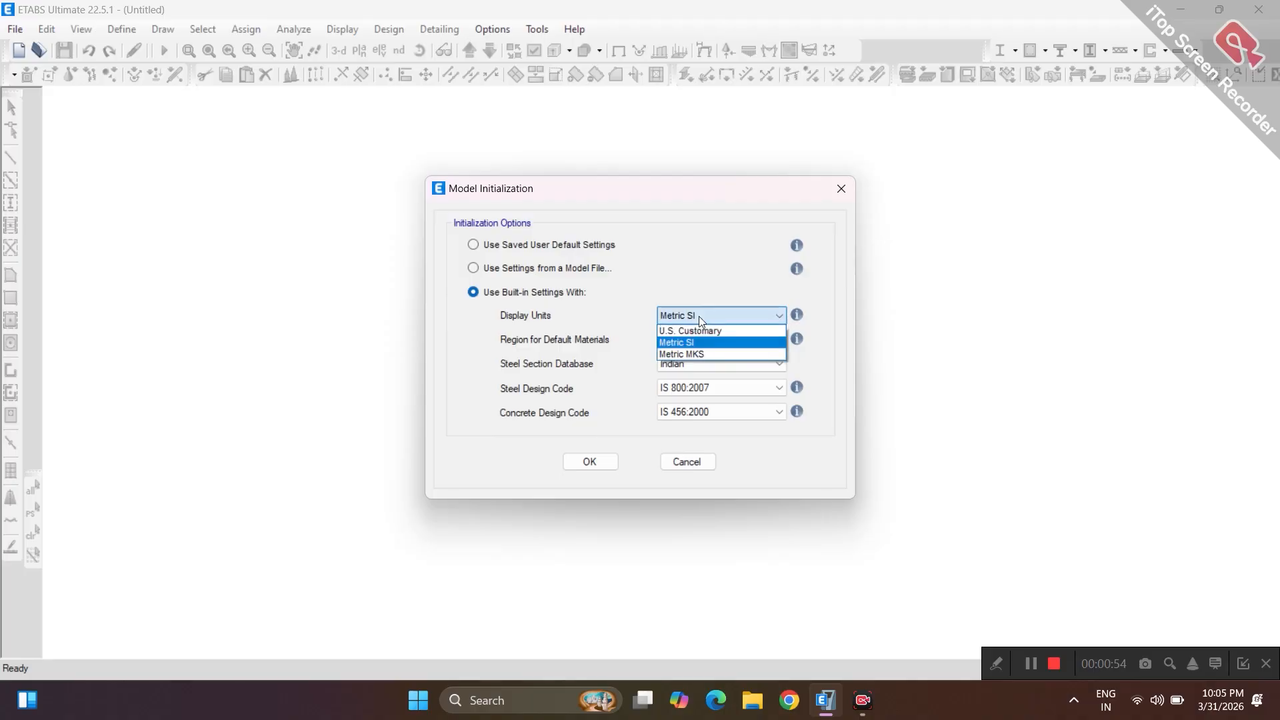
left_click(687, 342)
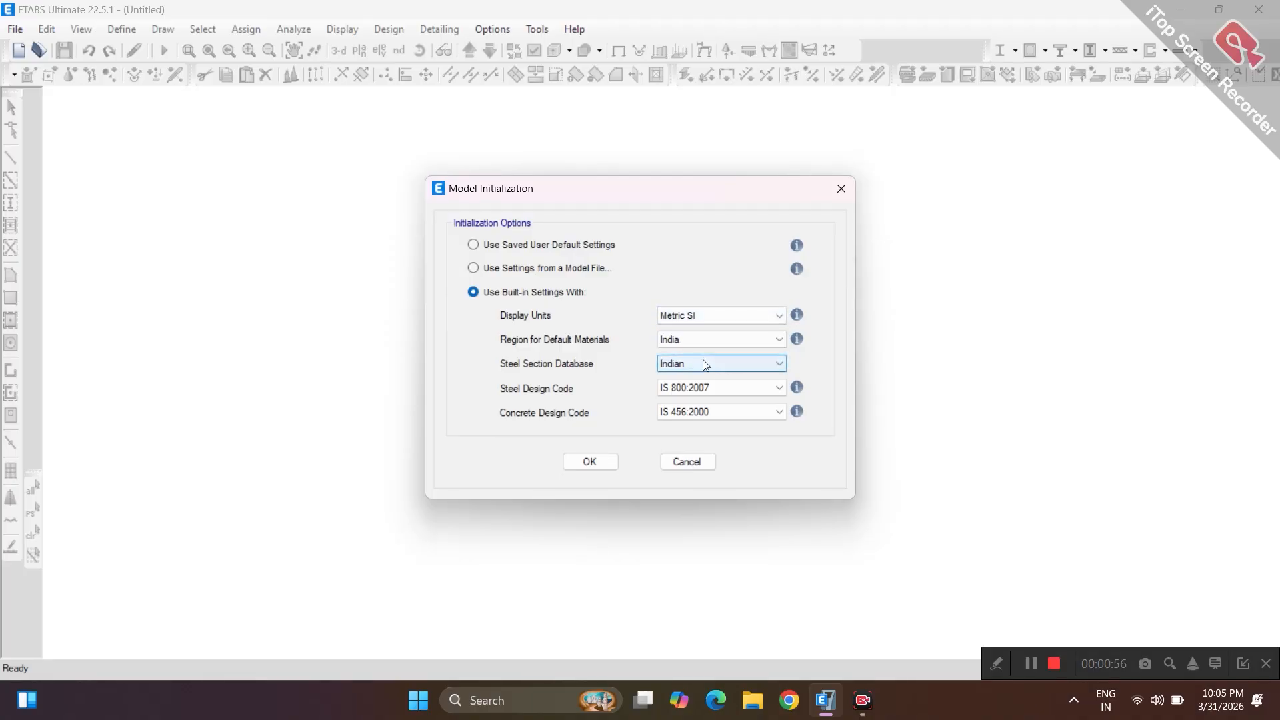
Keep the Indian steel section database, IS 800:2007 steel code and IS 456:2000 concrete code, and accept the initialization settings
left_click(684, 361)
left_click(684, 362)
left_click(683, 388)
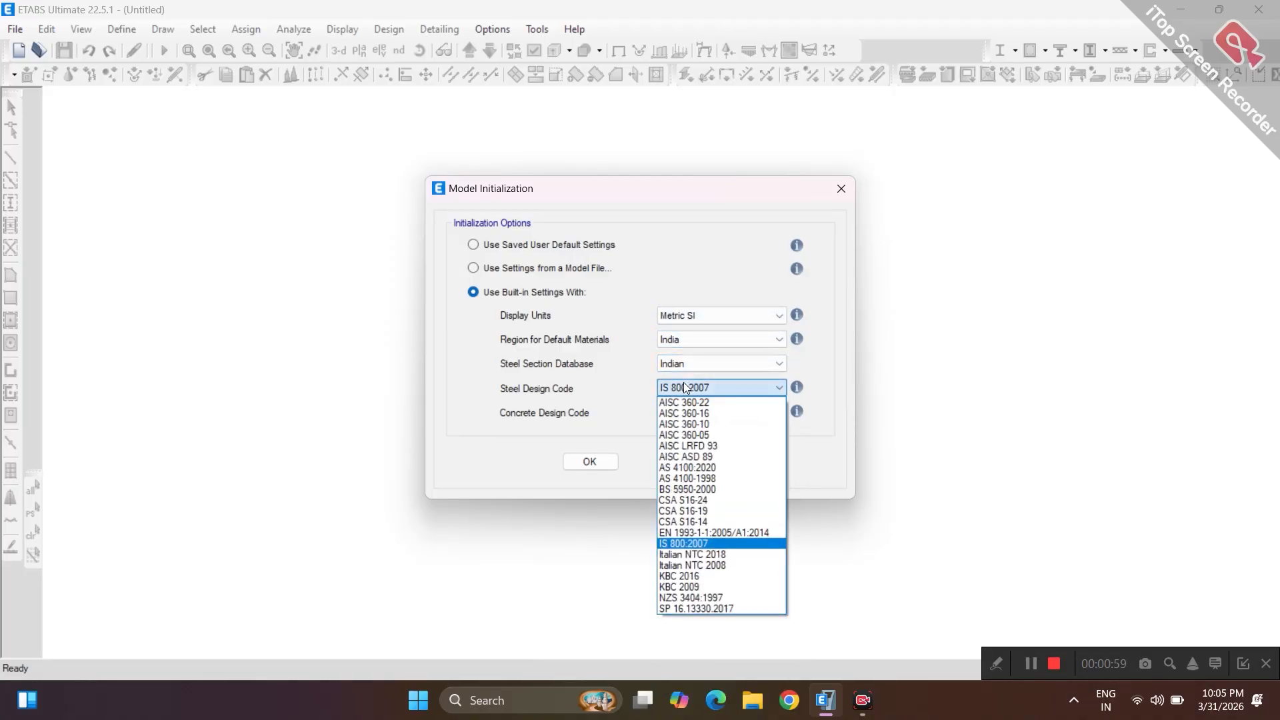
left_click(733, 390)
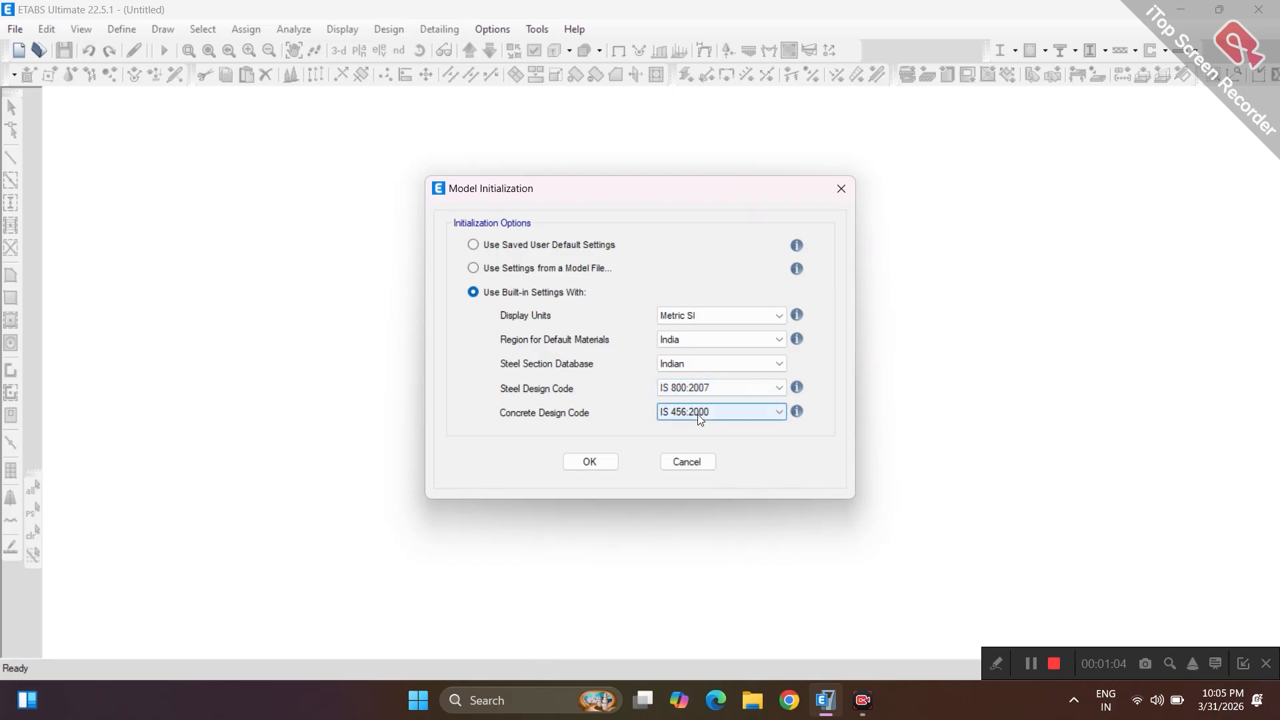
left_click(698, 413)
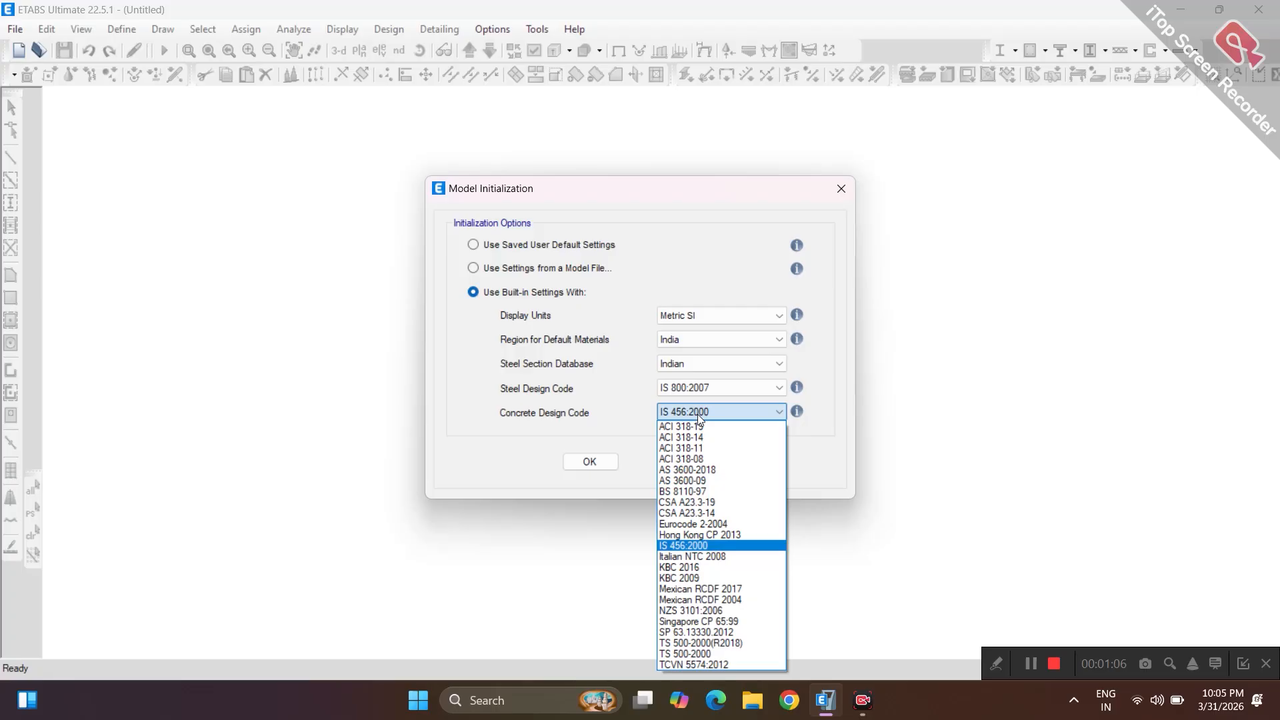
left_click(697, 415)
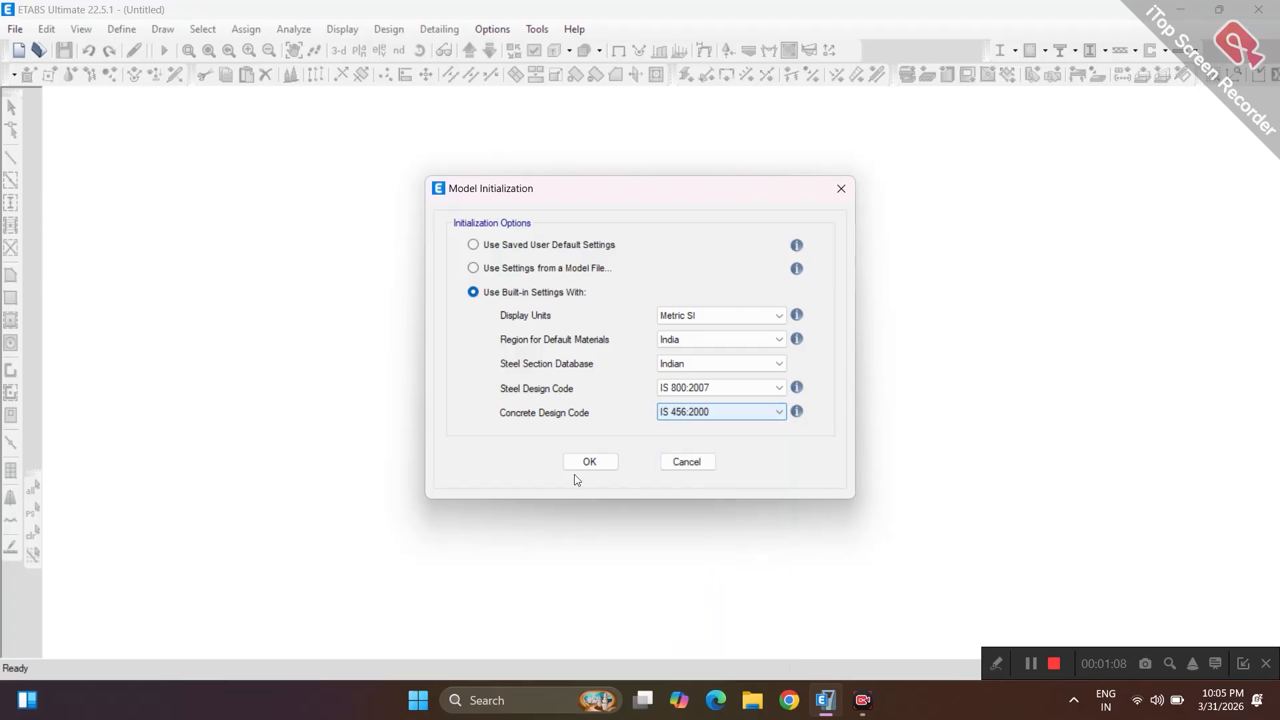
left_click(590, 462)
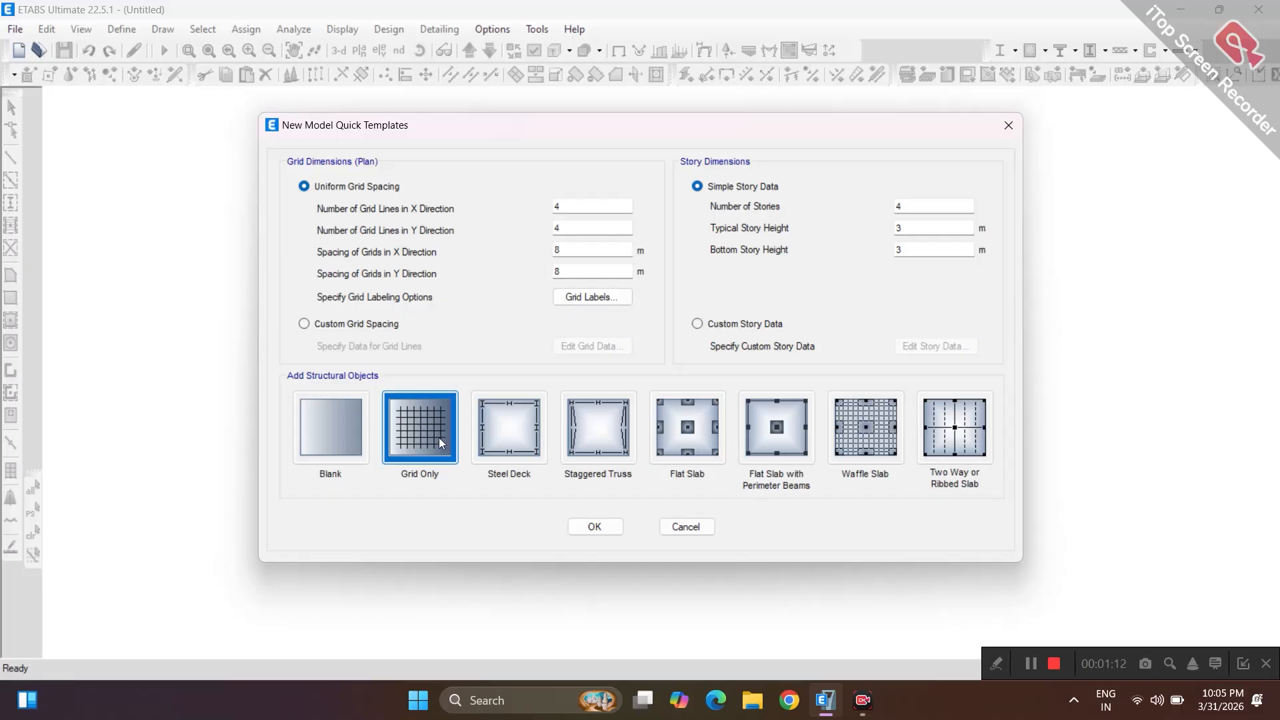
Create the grid-only model with 2 m grid spacing in both X and Y, keeping 4 grid lines each way and 4 stories
left_click(598, 207)
left_click(584, 230)
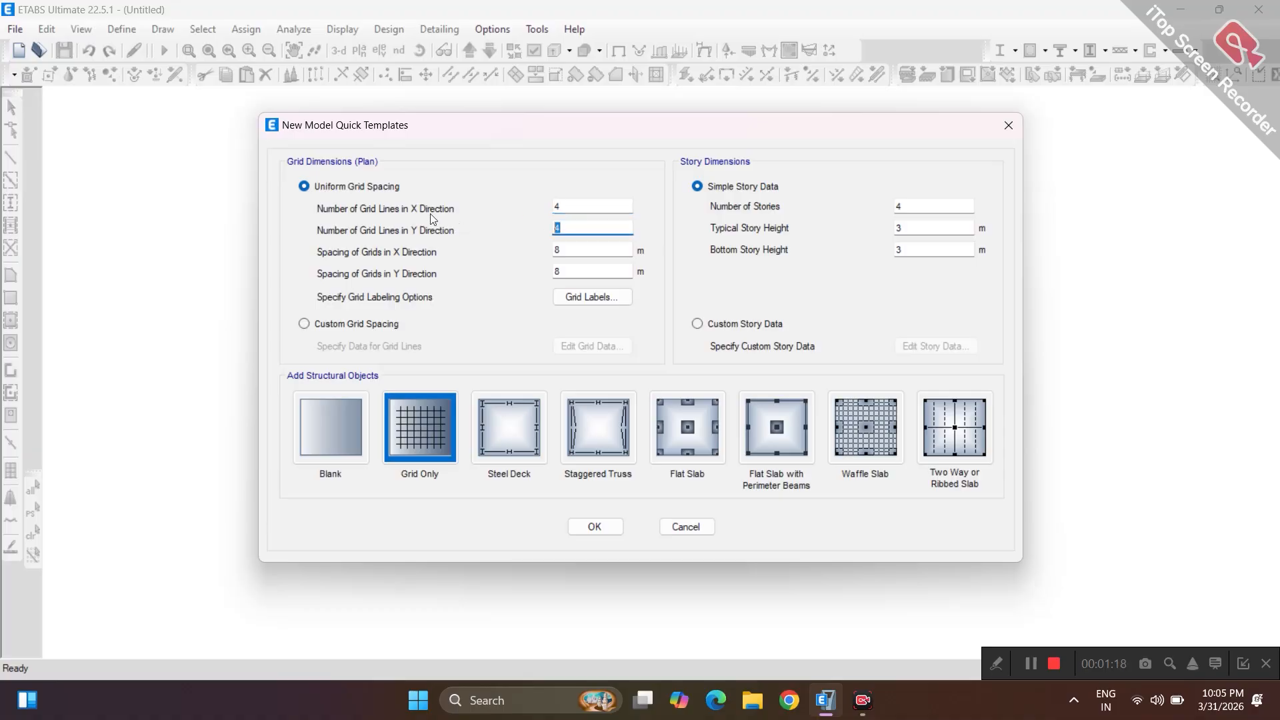
left_click(568, 251)
type("2")
left_click(559, 270)
type("2")
left_click(933, 209)
key("Tab")
key("Tab")
left_click(599, 526)
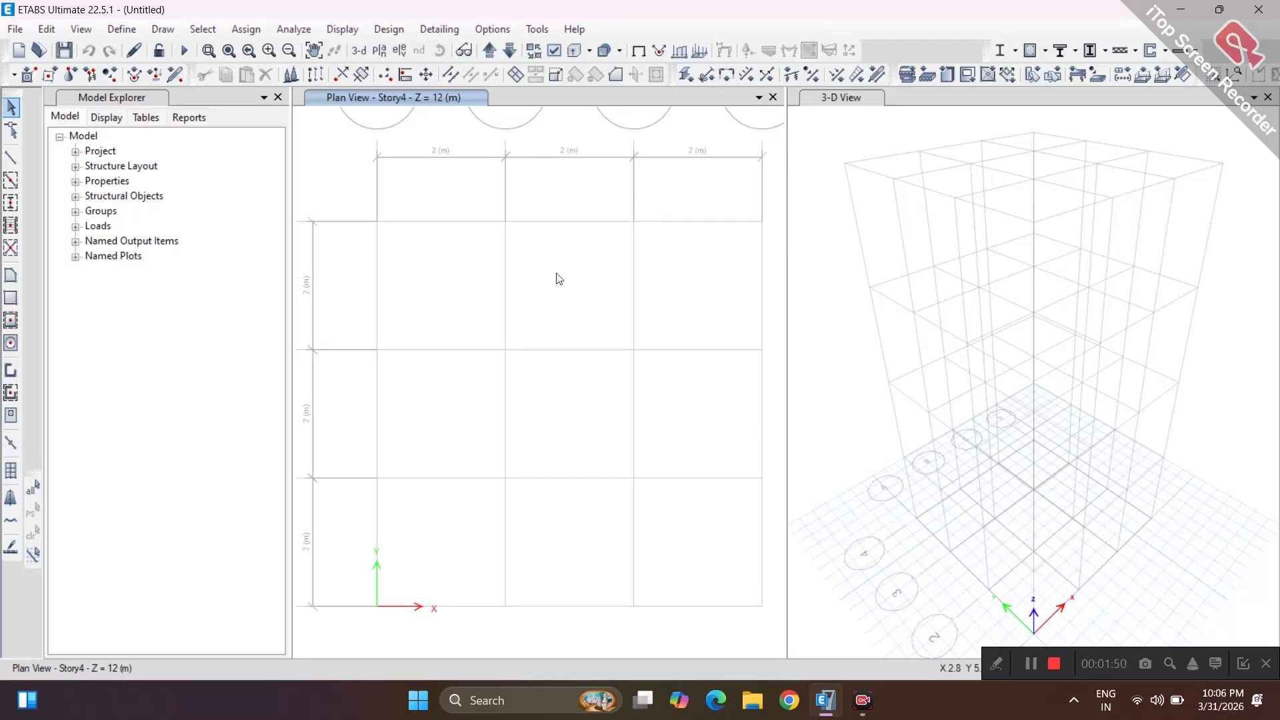
Close the 3-D view and fit the whole grid with its bubbles in the plan view
middle_click_drag(1005, 368, 1025, 392)
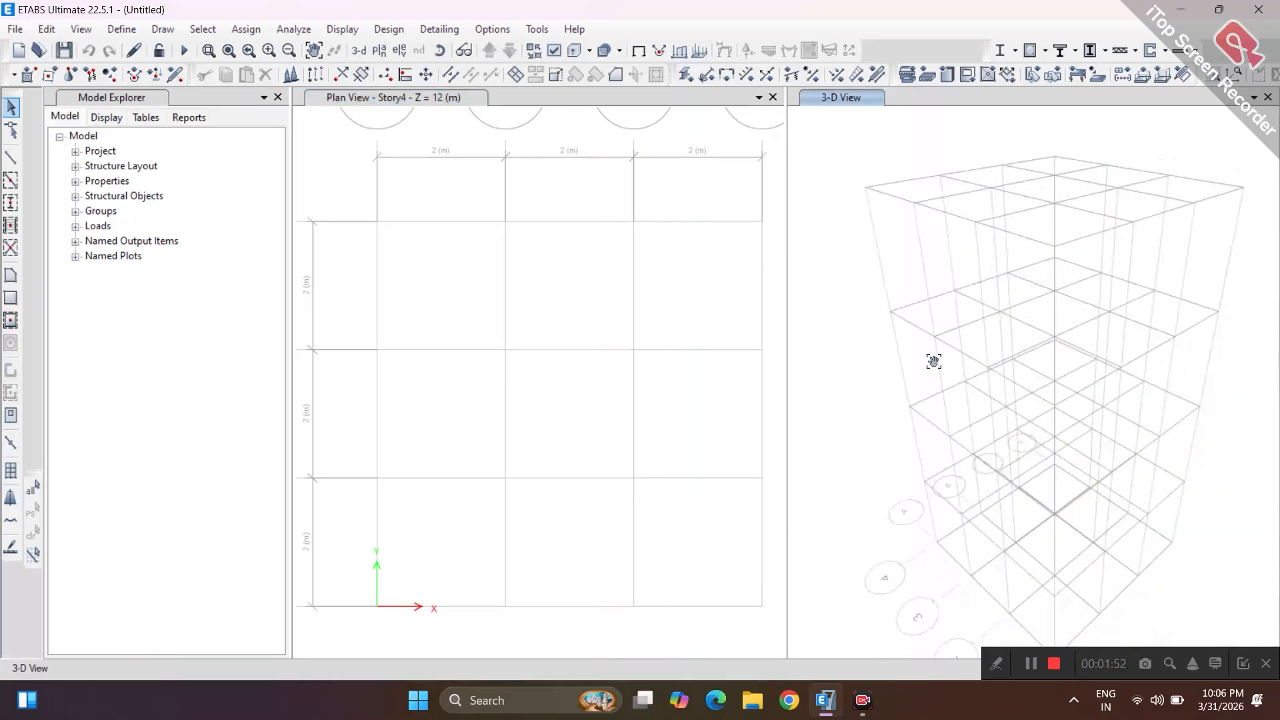
left_click(1255, 100)
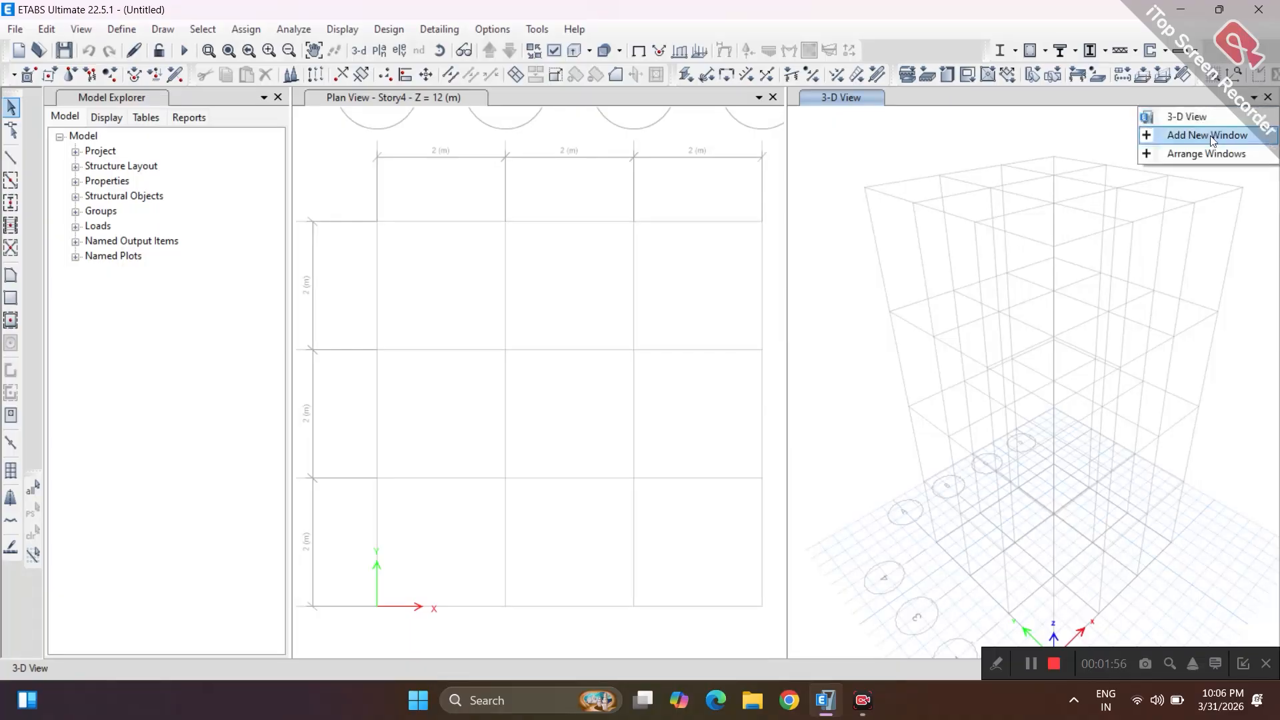
left_click(1268, 98)
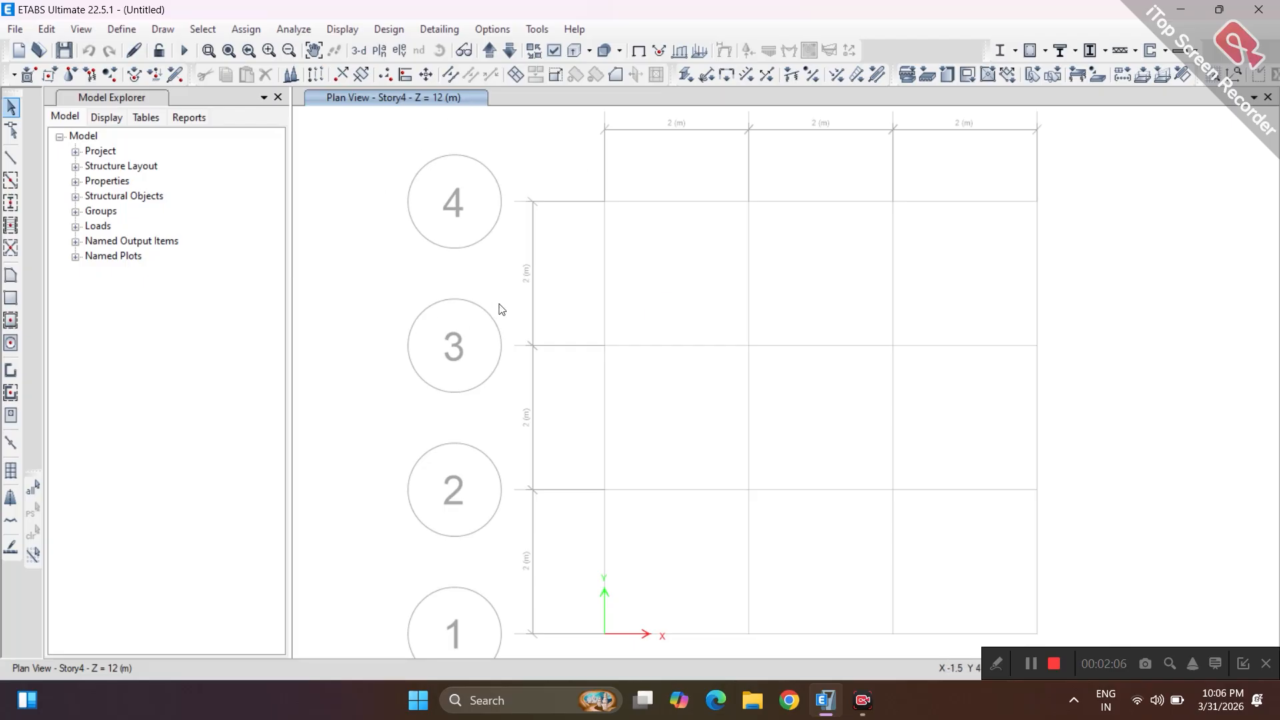
scroll(501, 308, "down", 3)
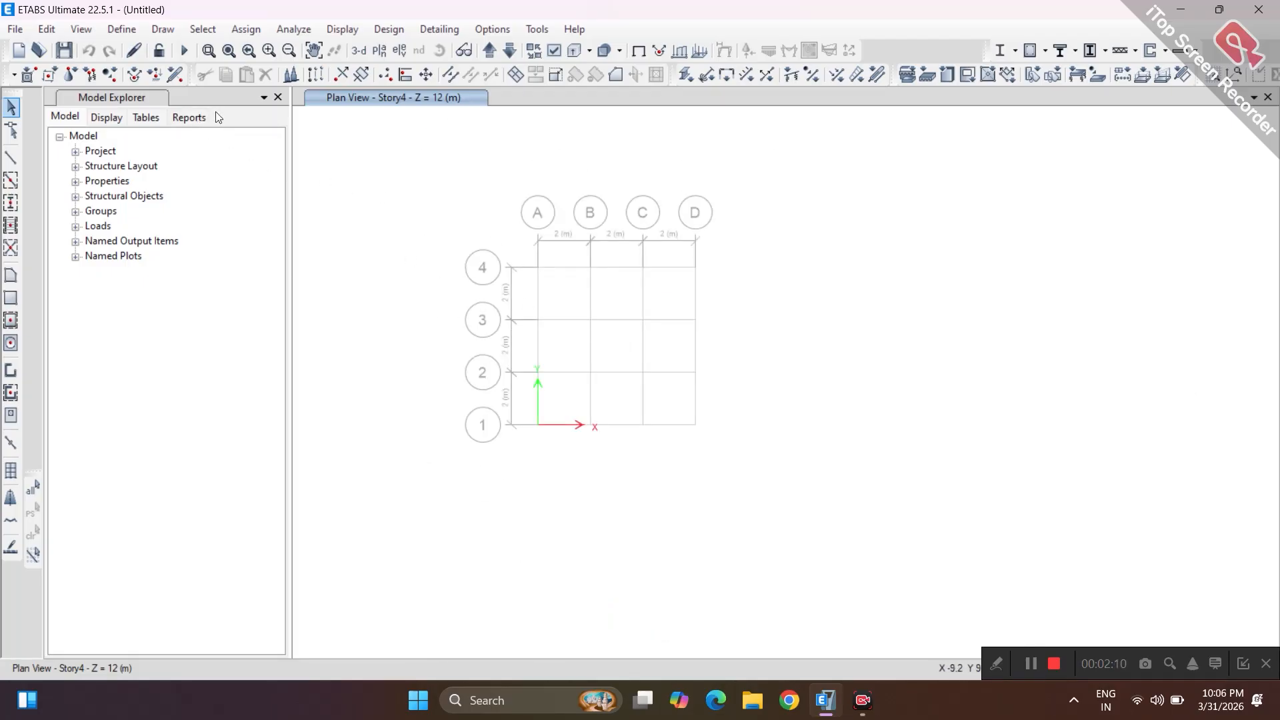
left_click(15, 29)
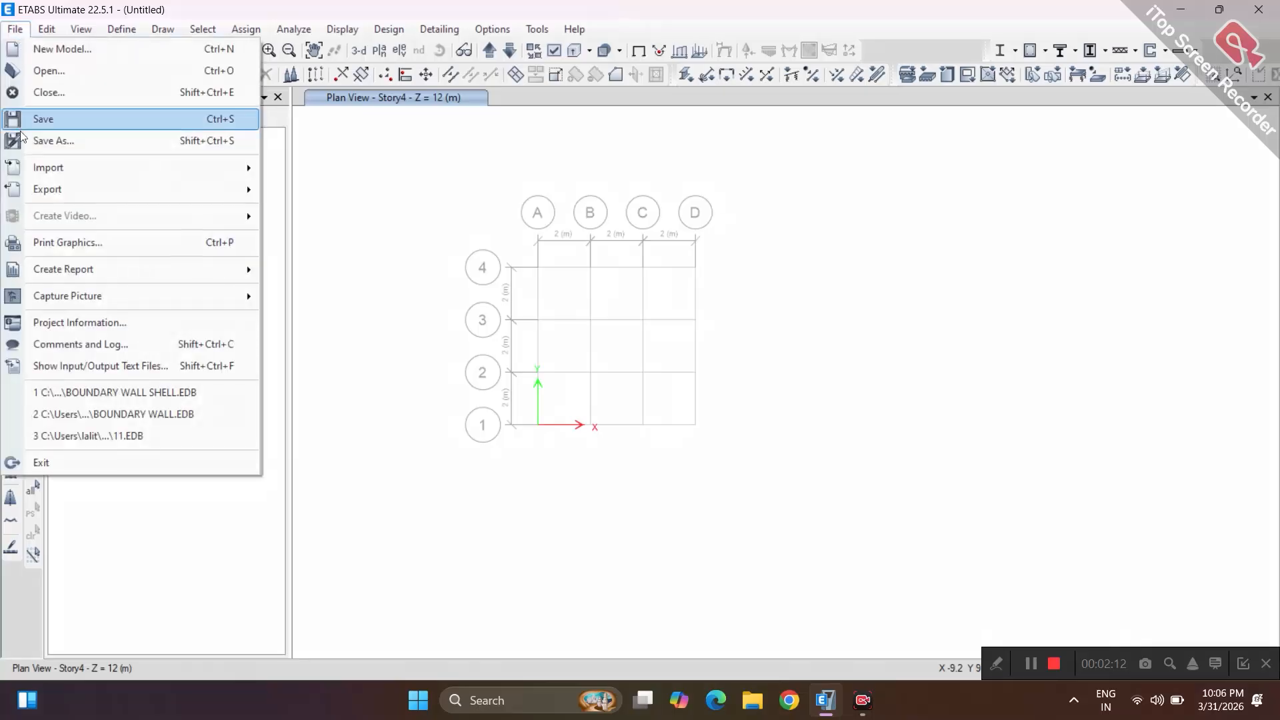
left_click(15, 29)
left_click(48, 30)
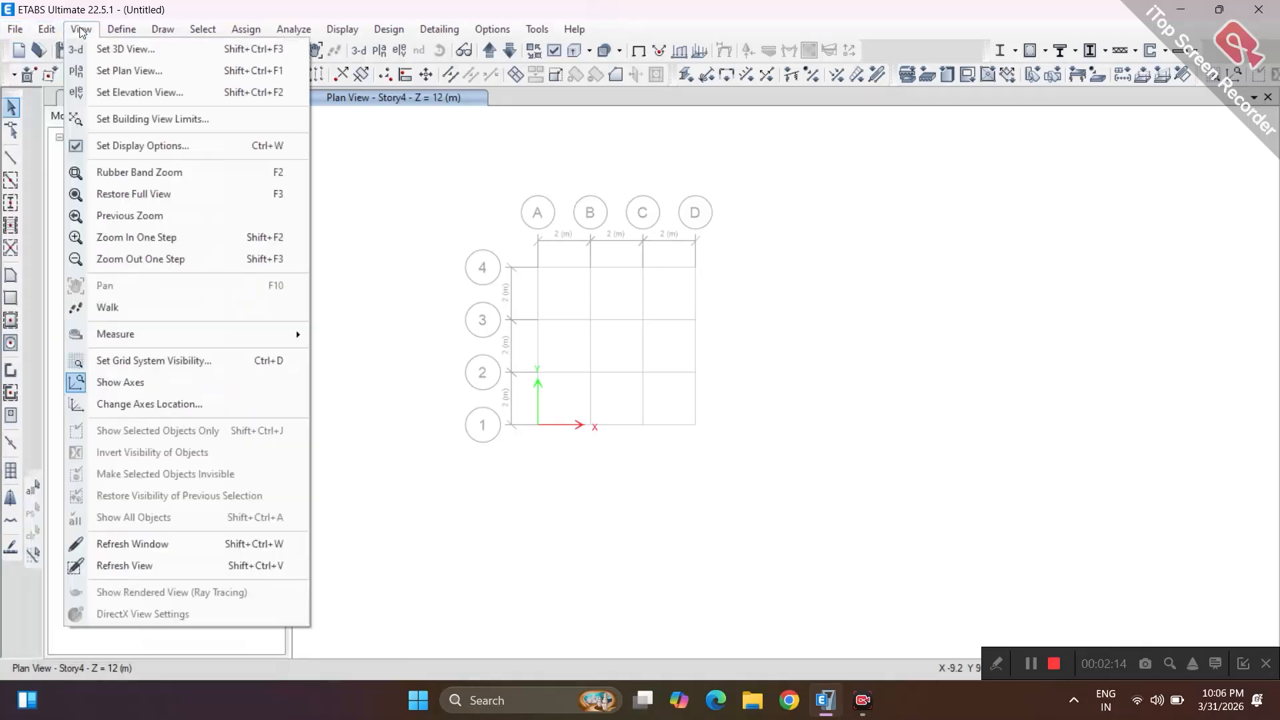
mouse_move(121, 30)
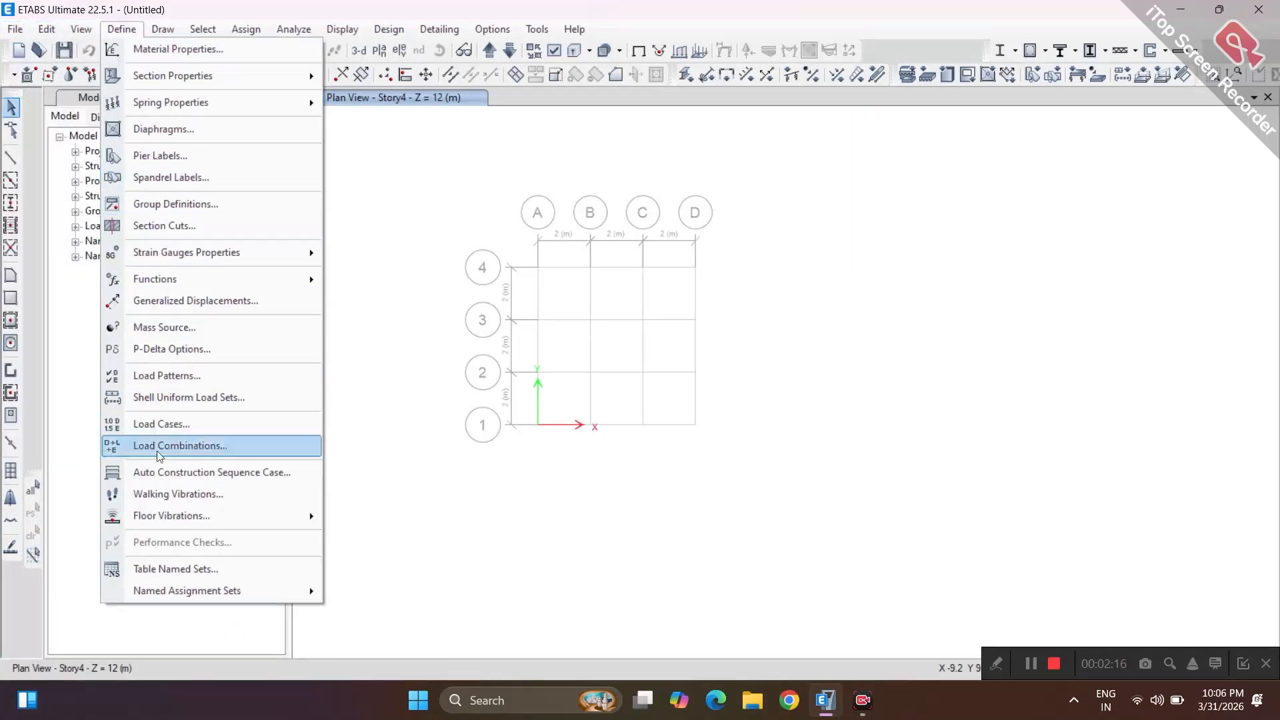
mouse_move(193, 33)
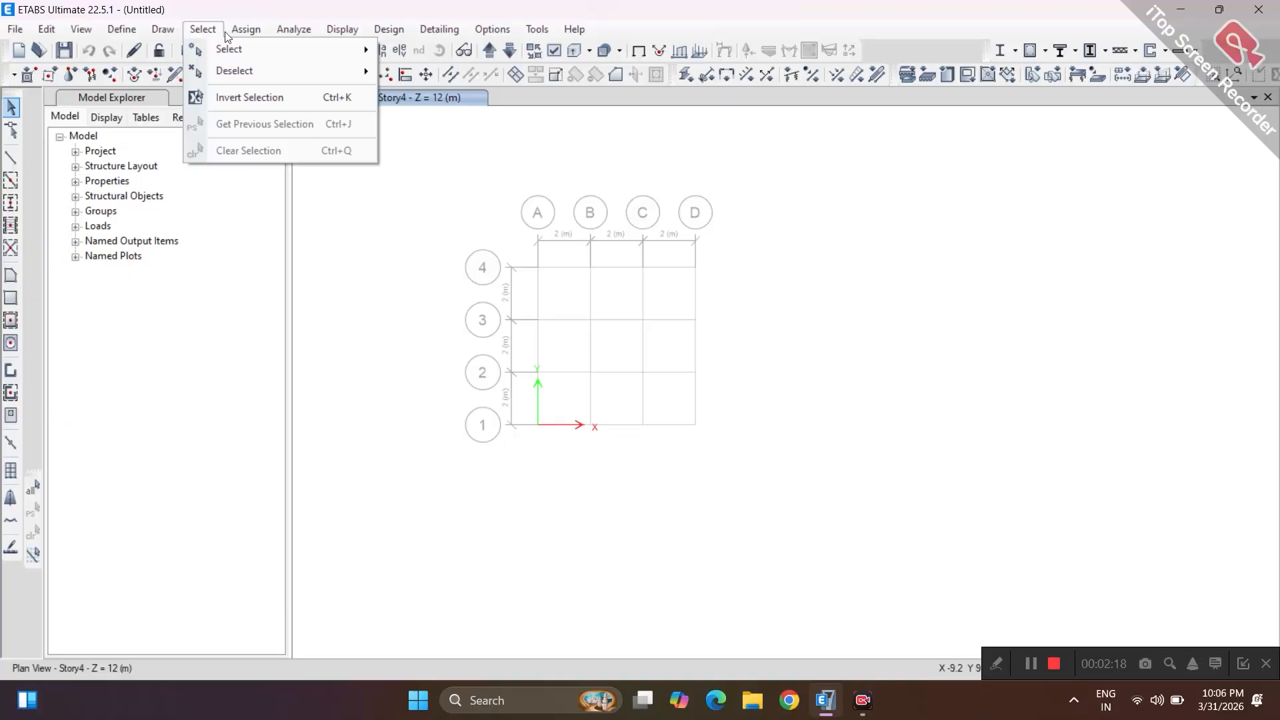
mouse_move(574, 30)
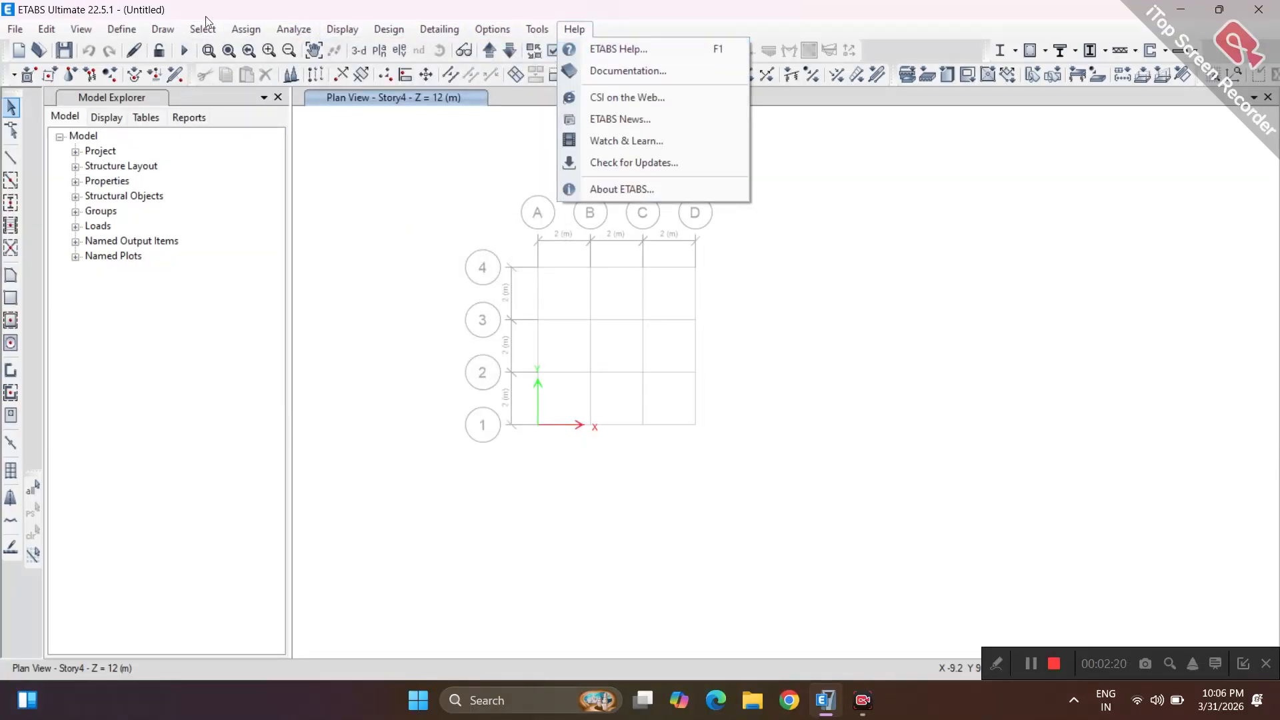
left_click(504, 176)
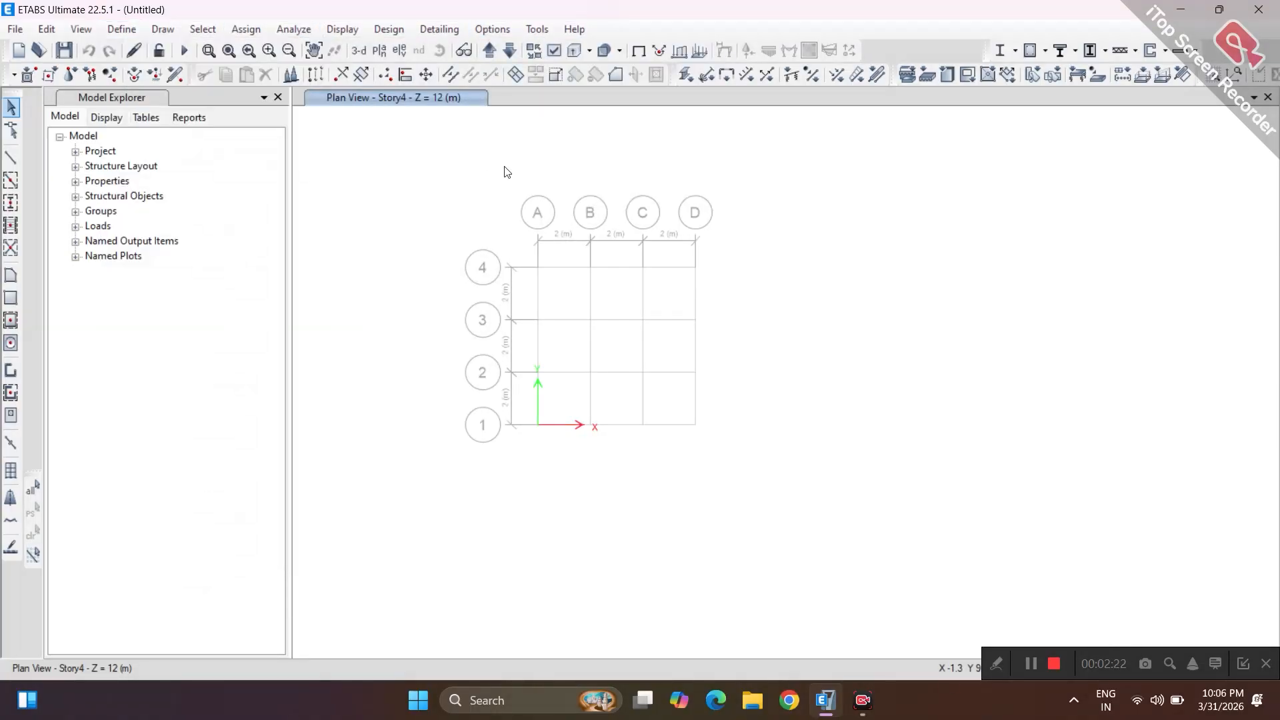
left_click(15, 30)
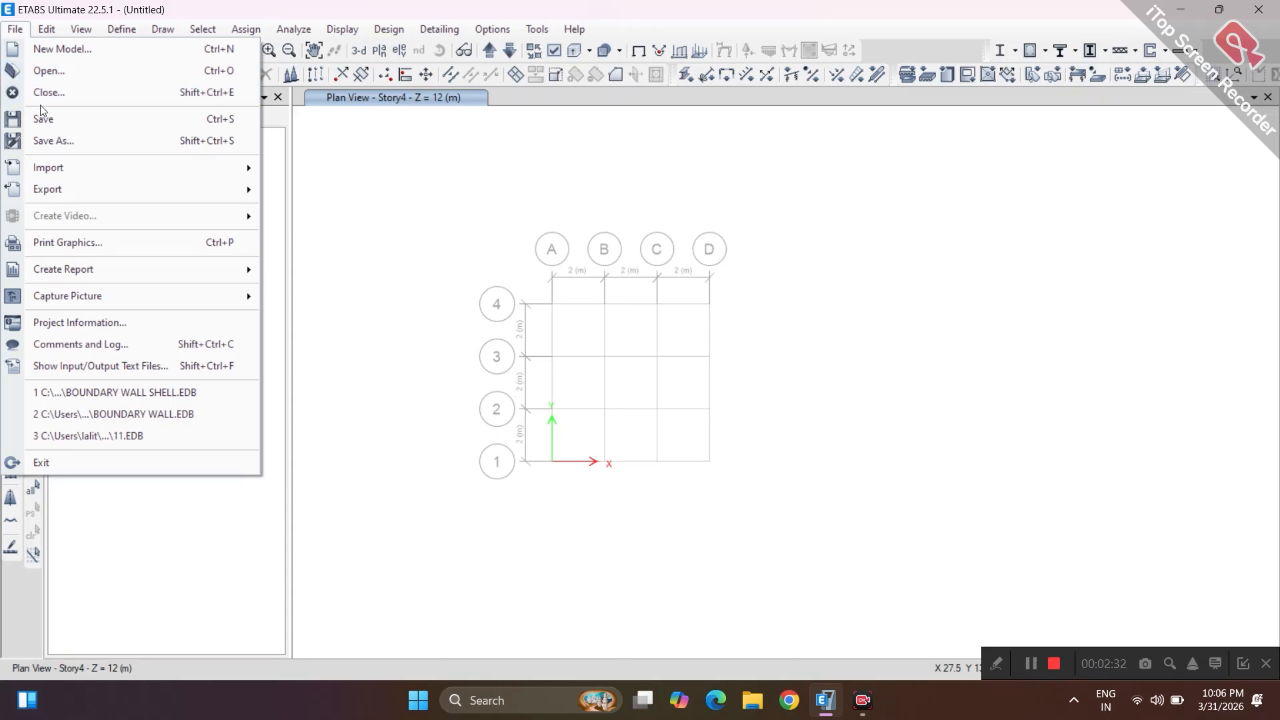
mouse_move(58, 171)
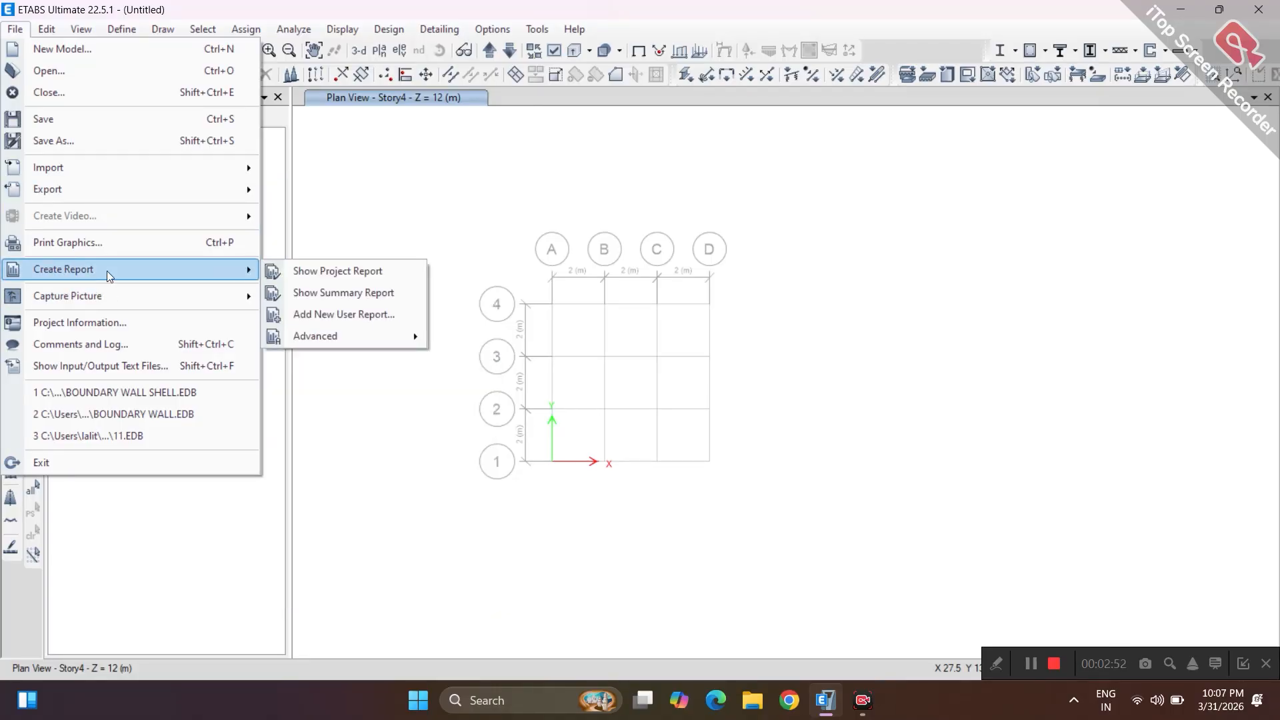
mouse_move(110, 296)
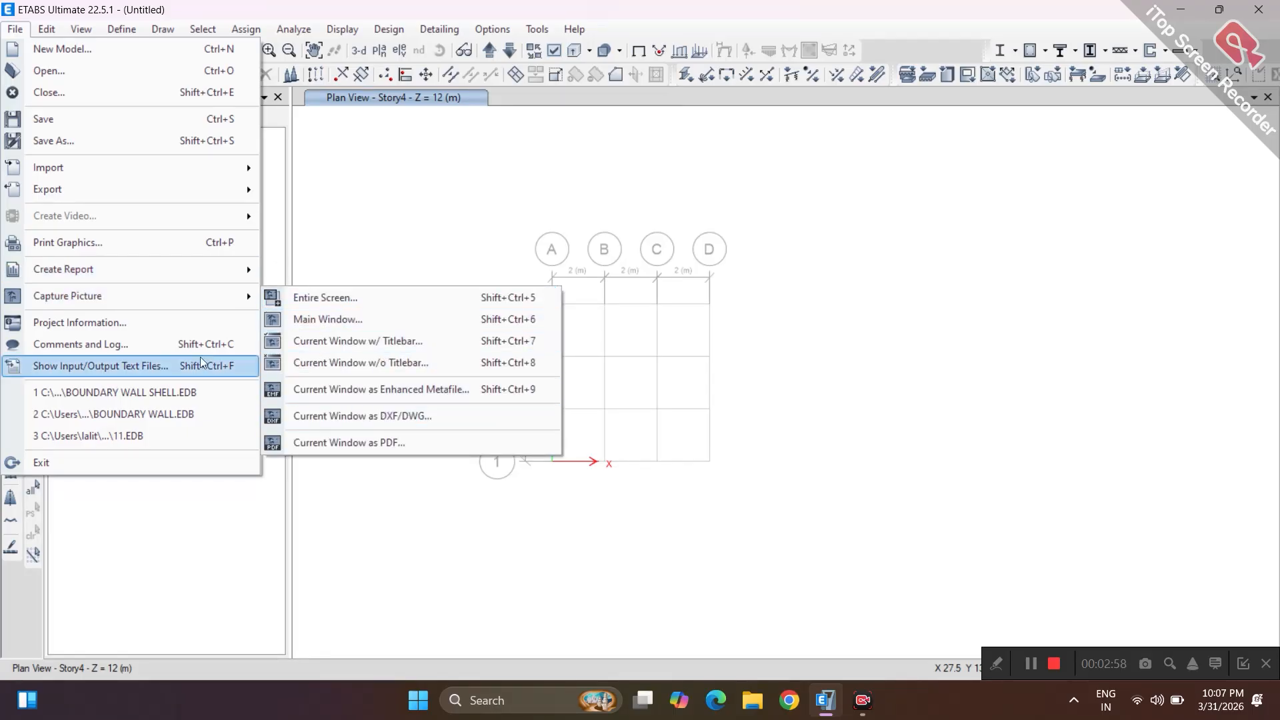
middle_click_drag(480, 249, 477, 263)
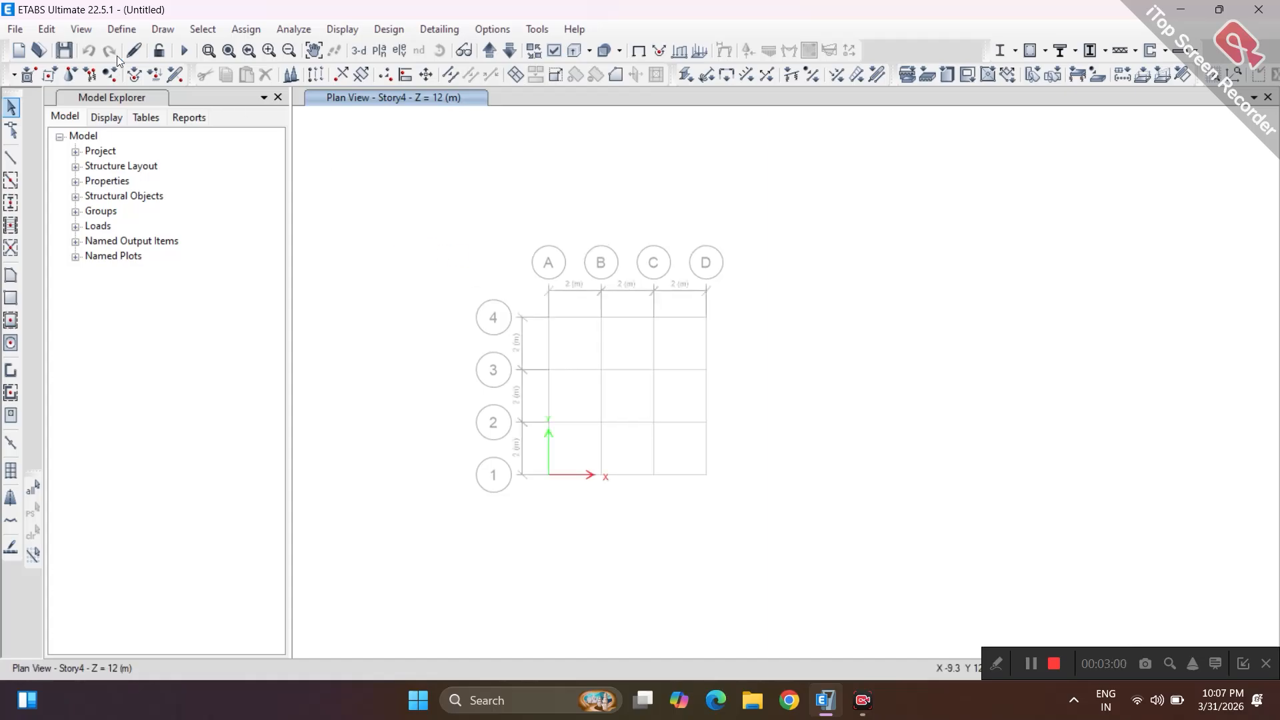
Open the story and grid system settings and review the story data table without changing it
left_click(26, 29)
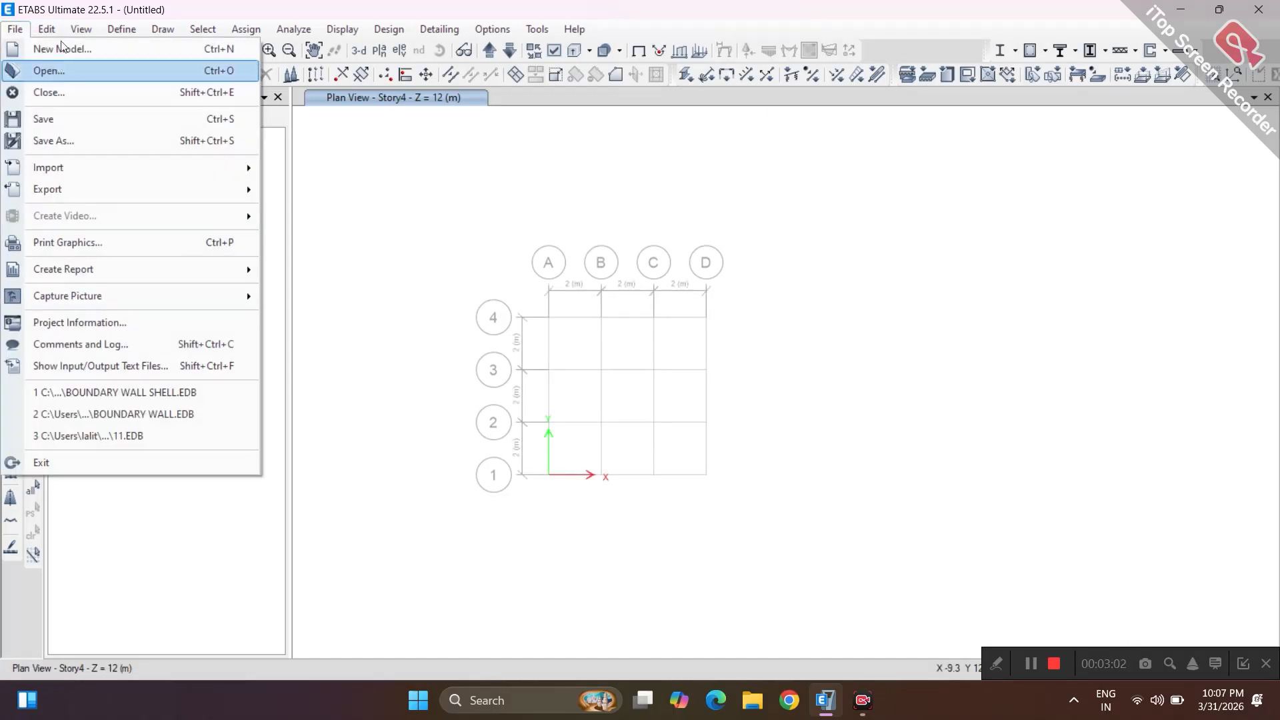
mouse_move(57, 26)
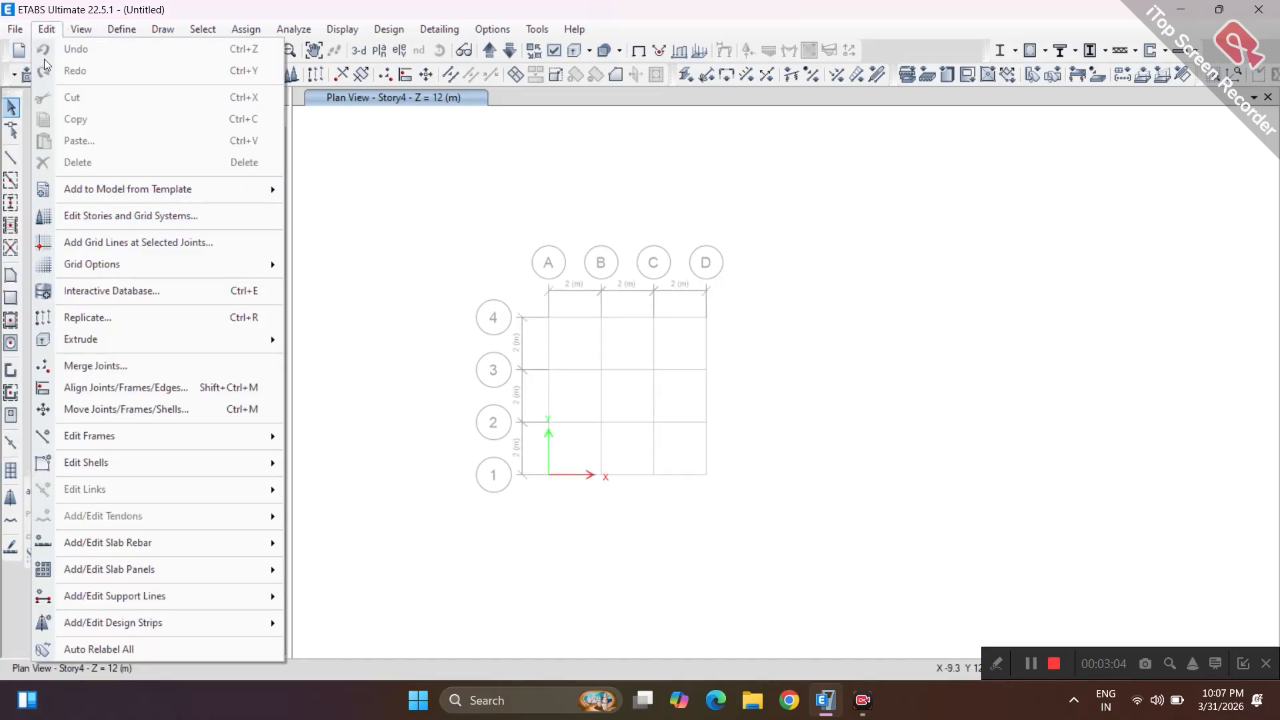
left_click(102, 216)
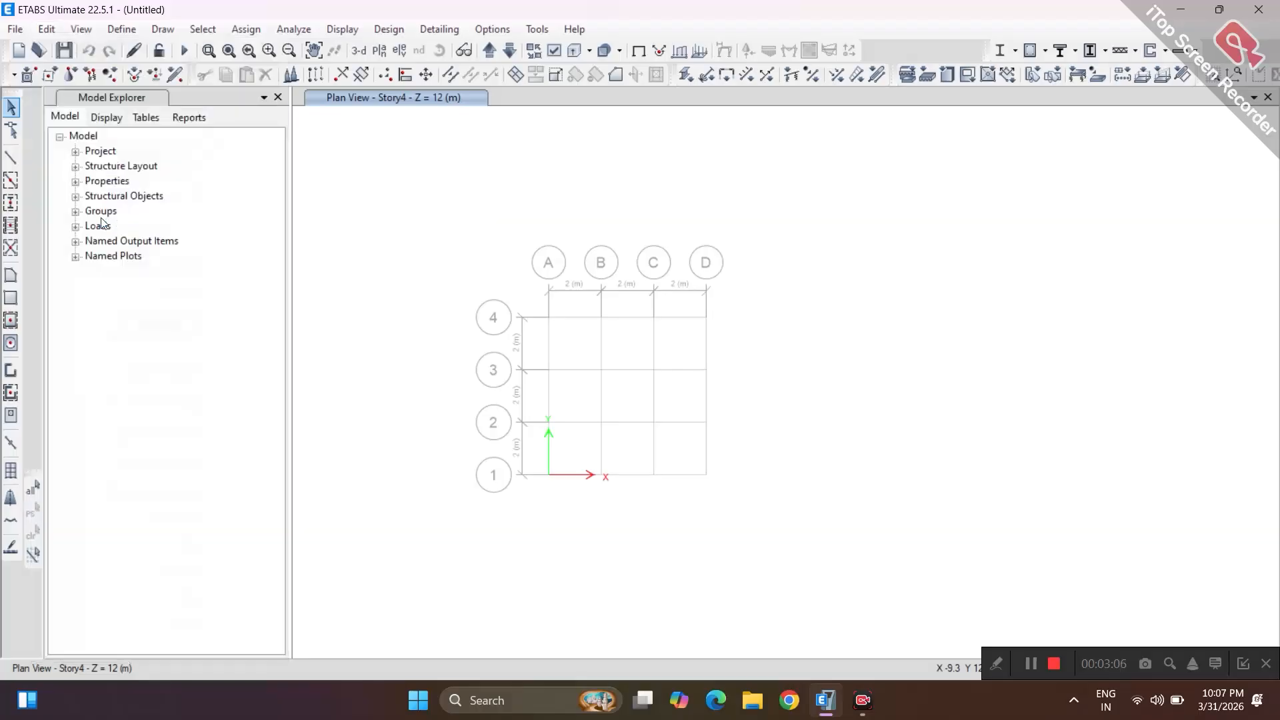
left_click(683, 180)
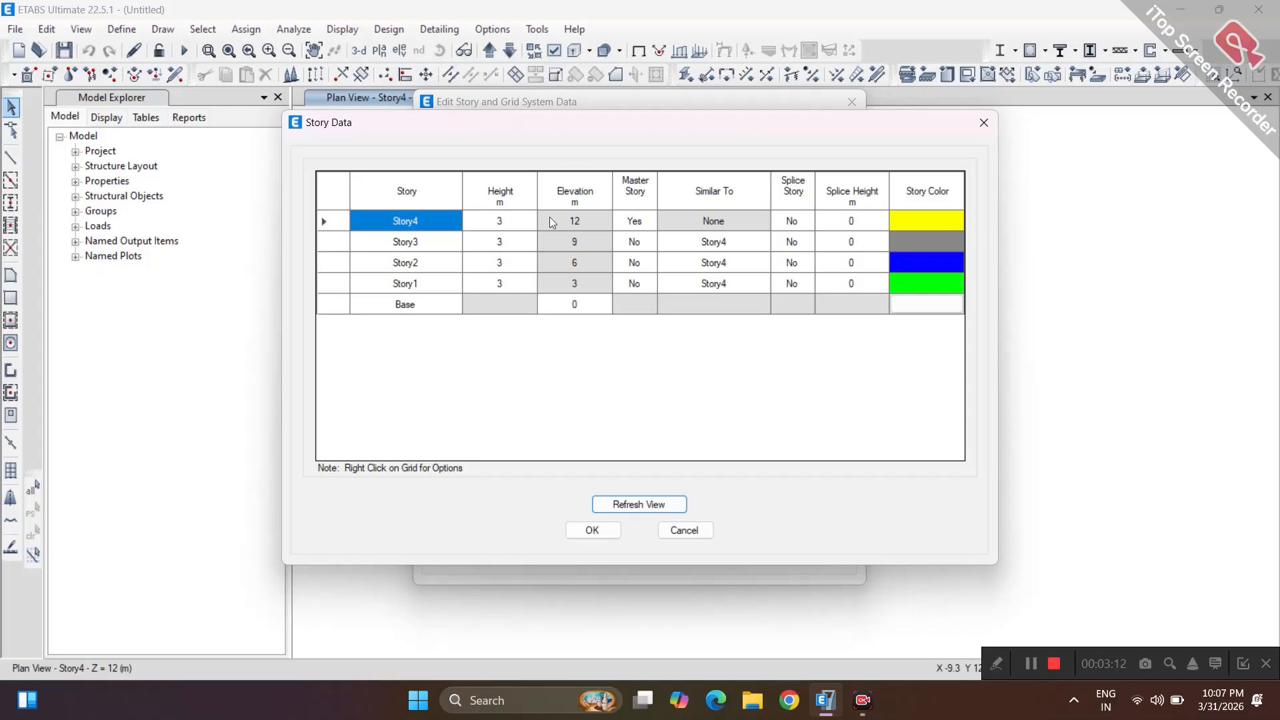
left_click(599, 532)
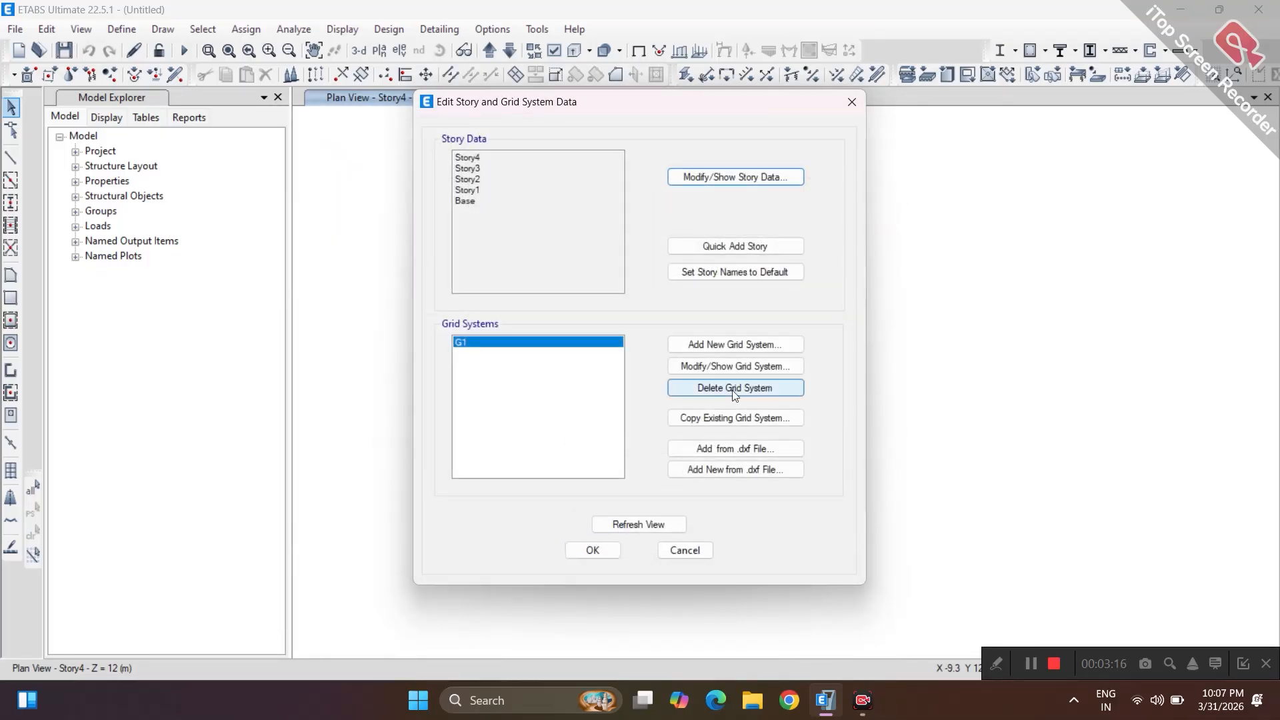
Review the ordinates and options of grid system G1, and close the story and grid settings
left_click(731, 368)
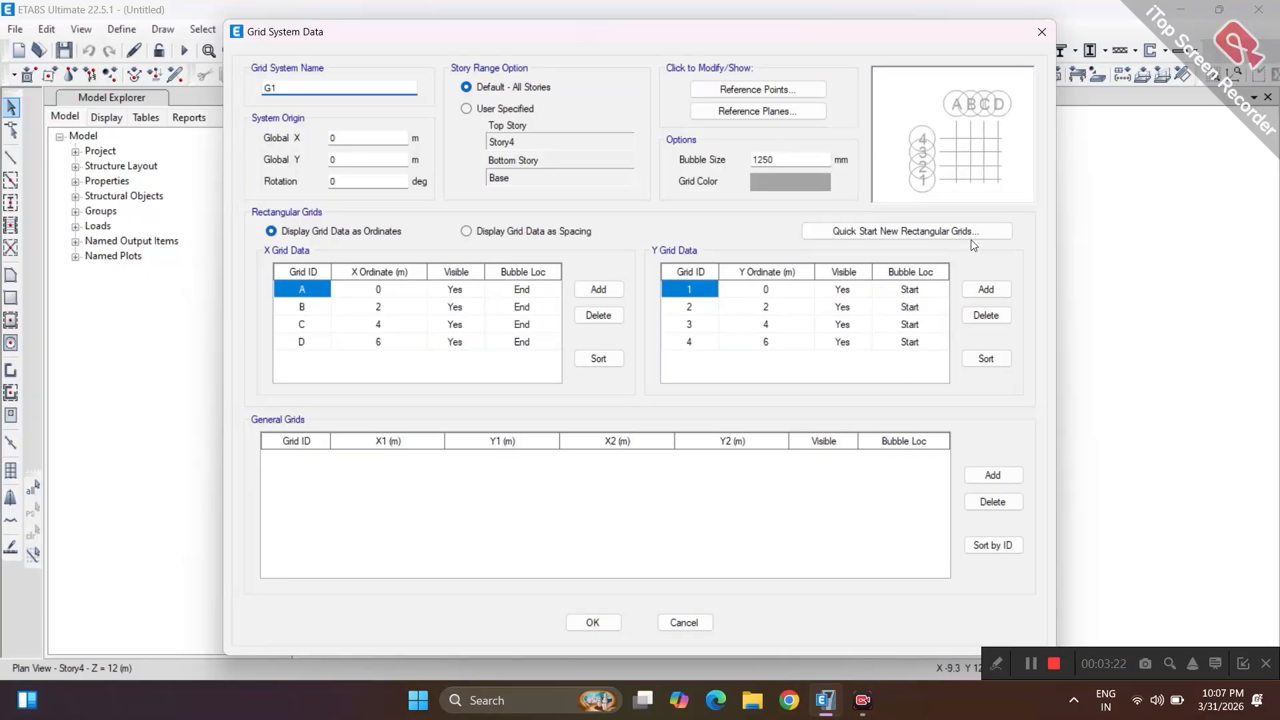
left_click(593, 622)
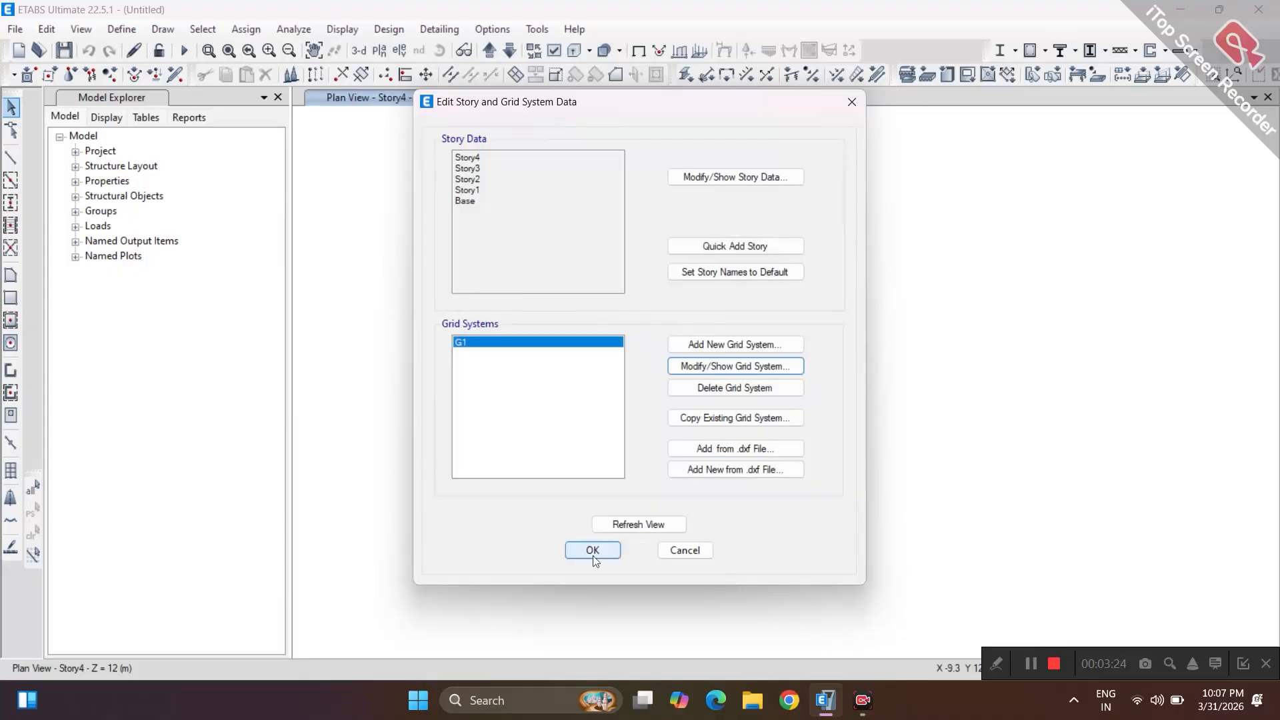
left_click(592, 553)
Examine the interactive database's table tree for material properties, area sections, load patterns and load cases, and leave it without choosing a table
left_click(46, 28)
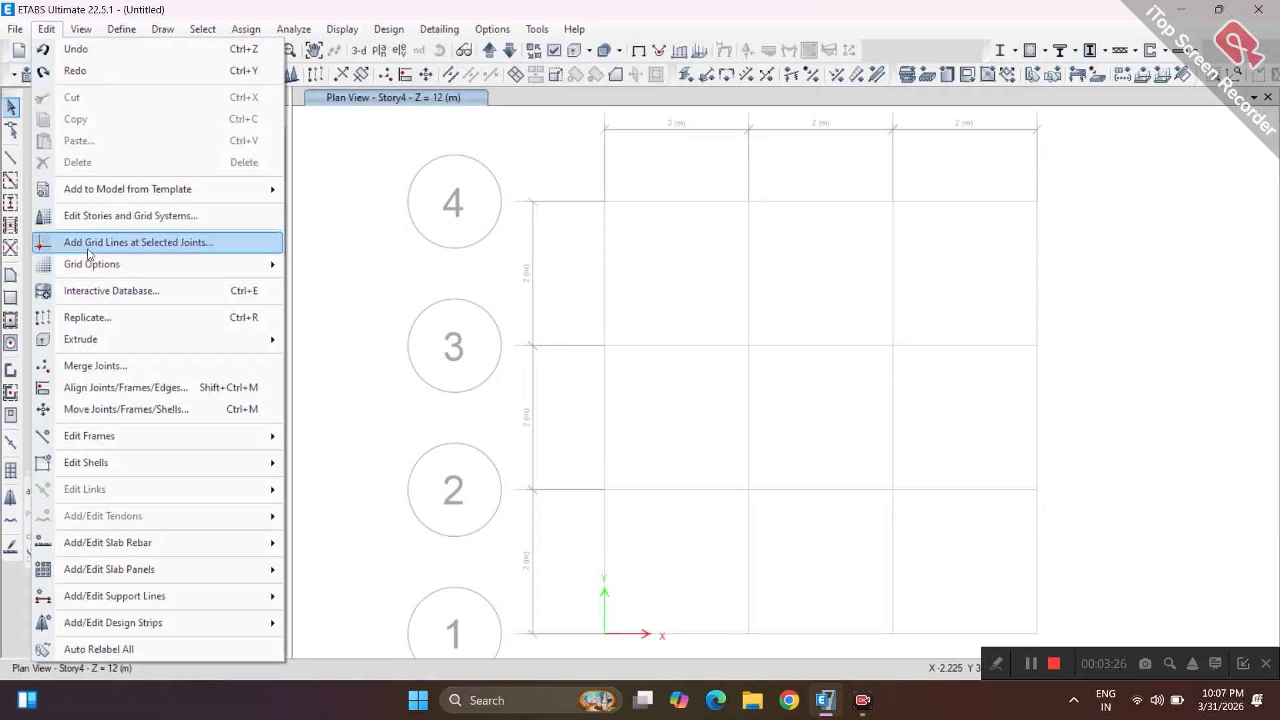
left_click(87, 291)
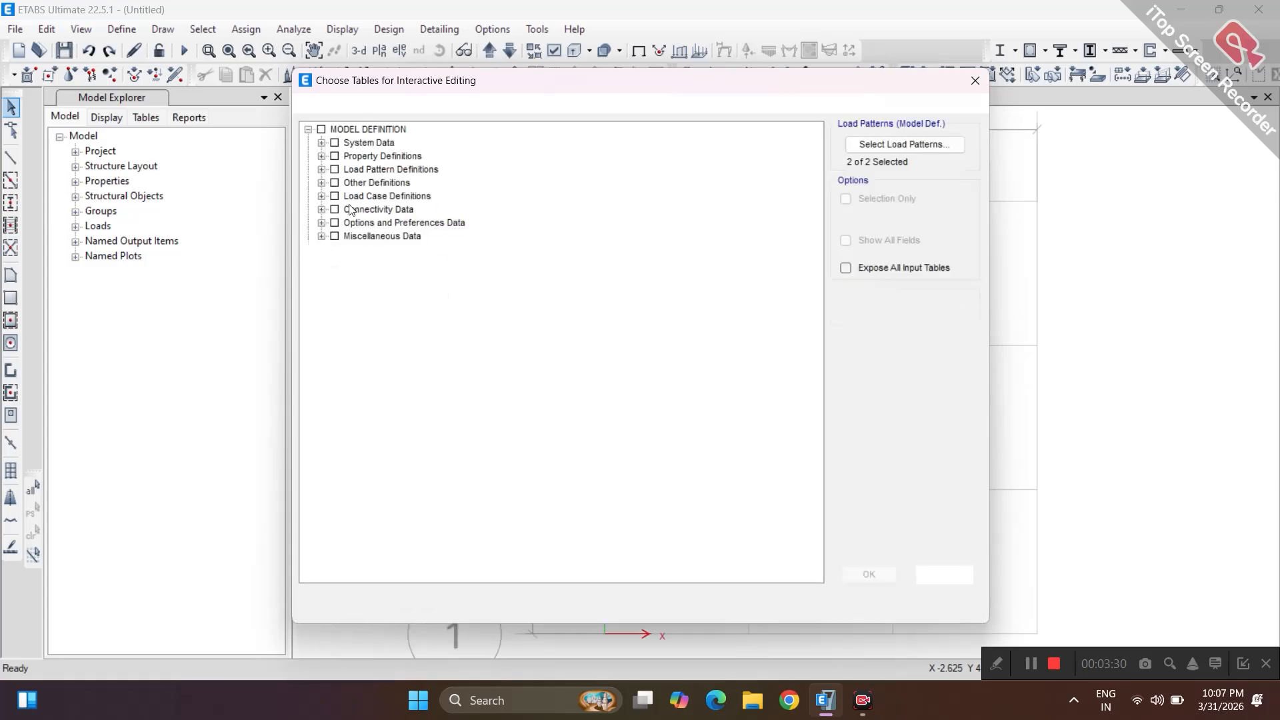
left_click(322, 155)
left_click(335, 169)
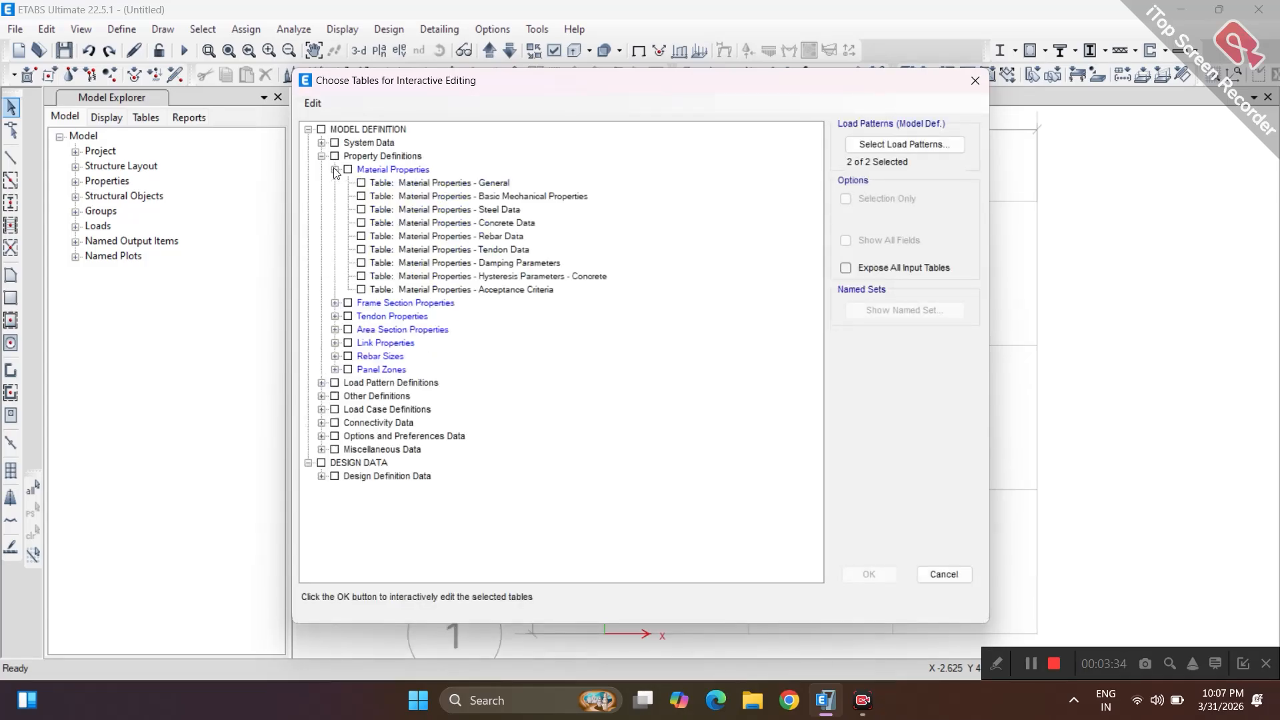
left_click(334, 329)
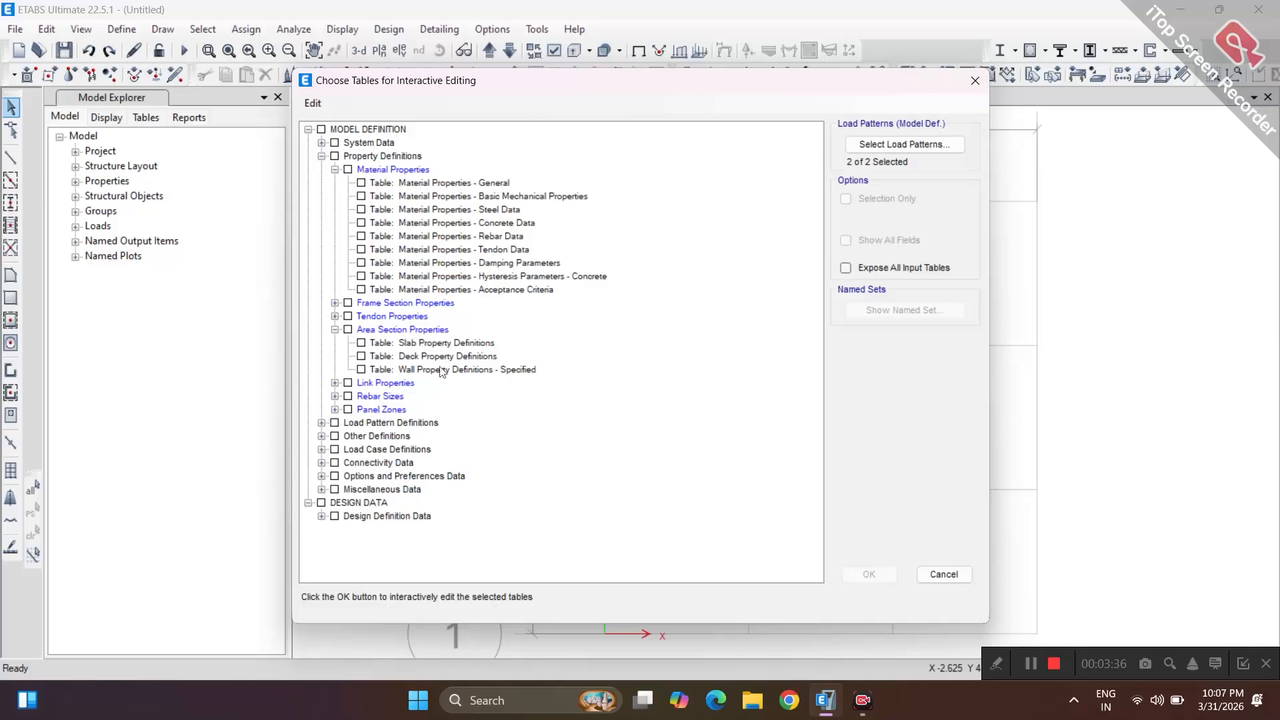
left_click(321, 423)
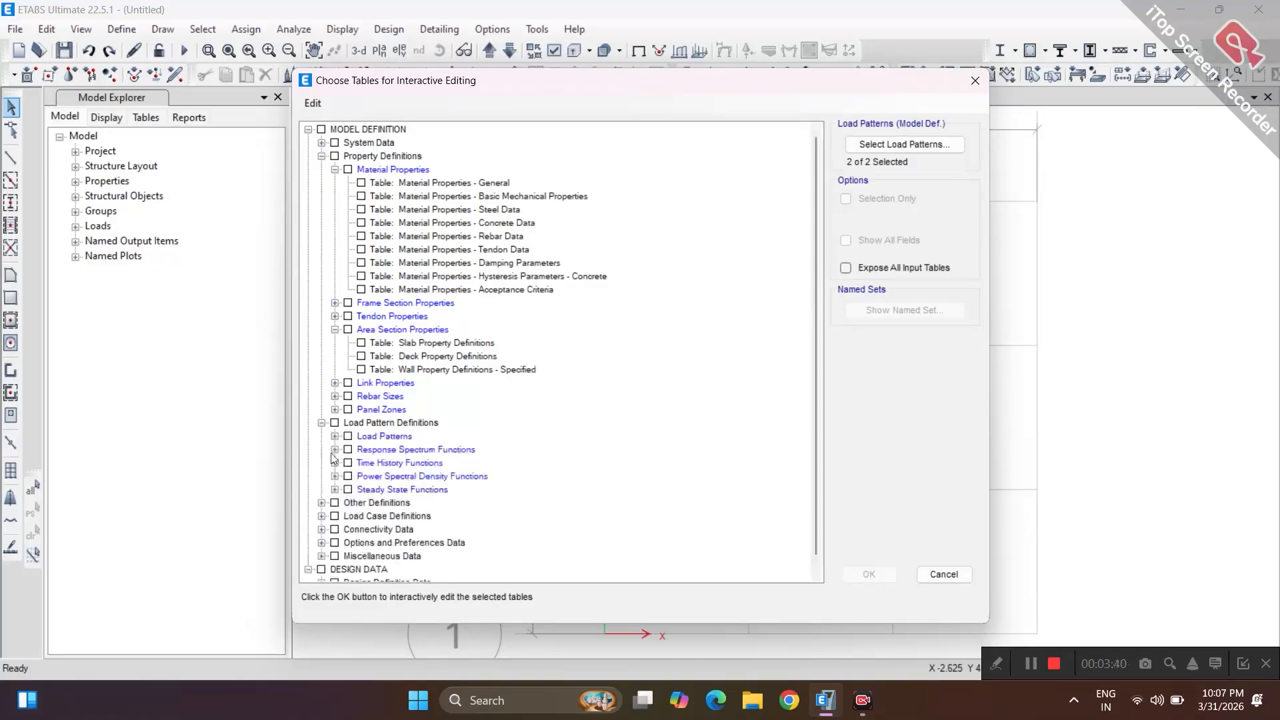
left_click(321, 516)
scroll(434, 541, "down", 1)
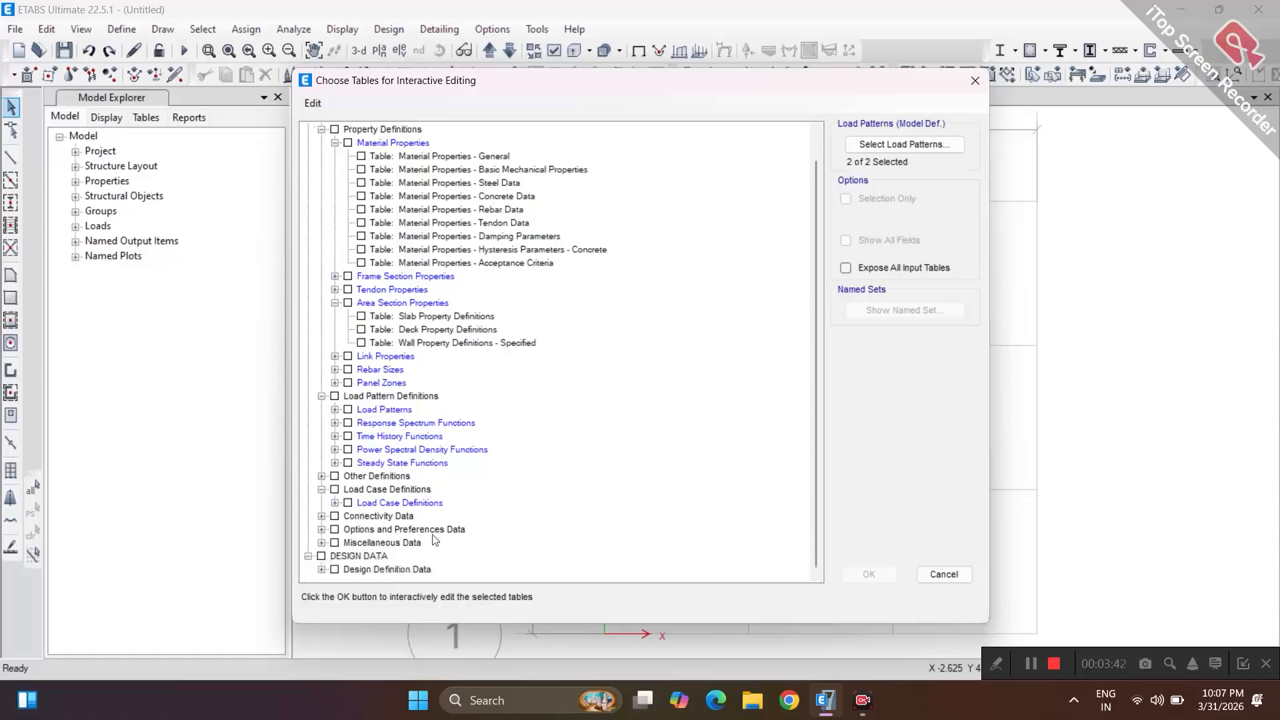
left_click(943, 574)
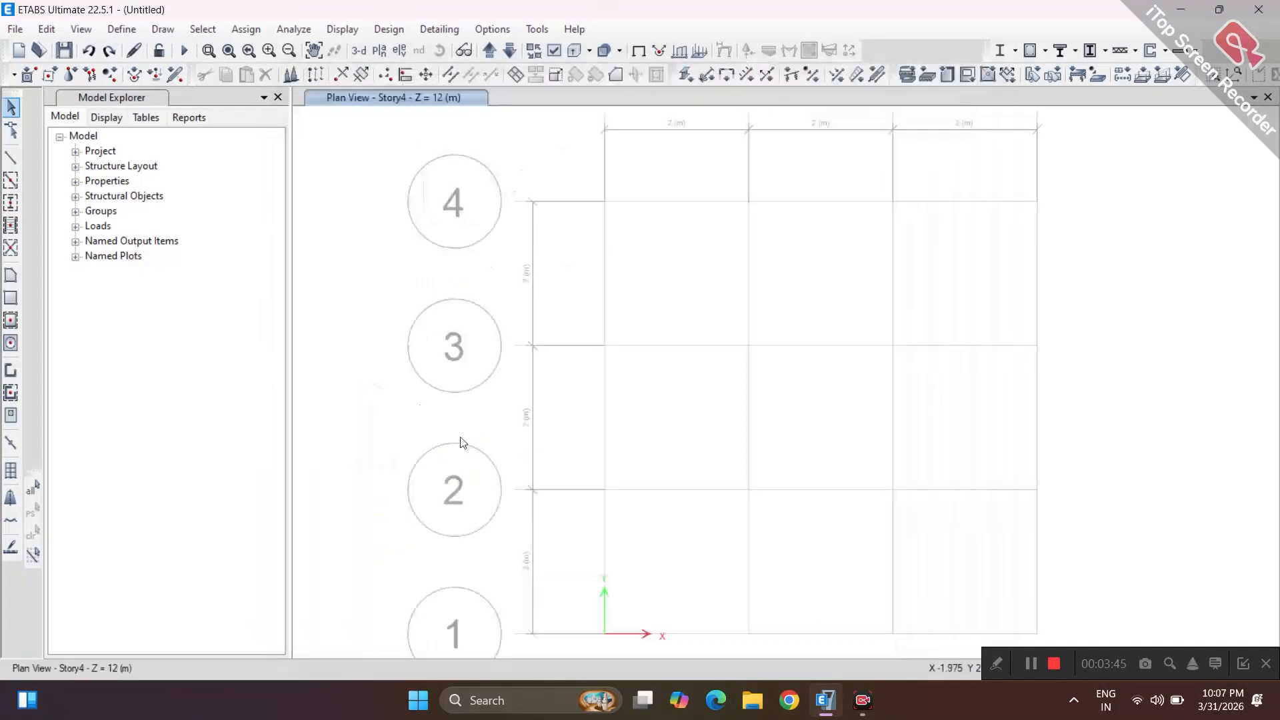
left_click(57, 33)
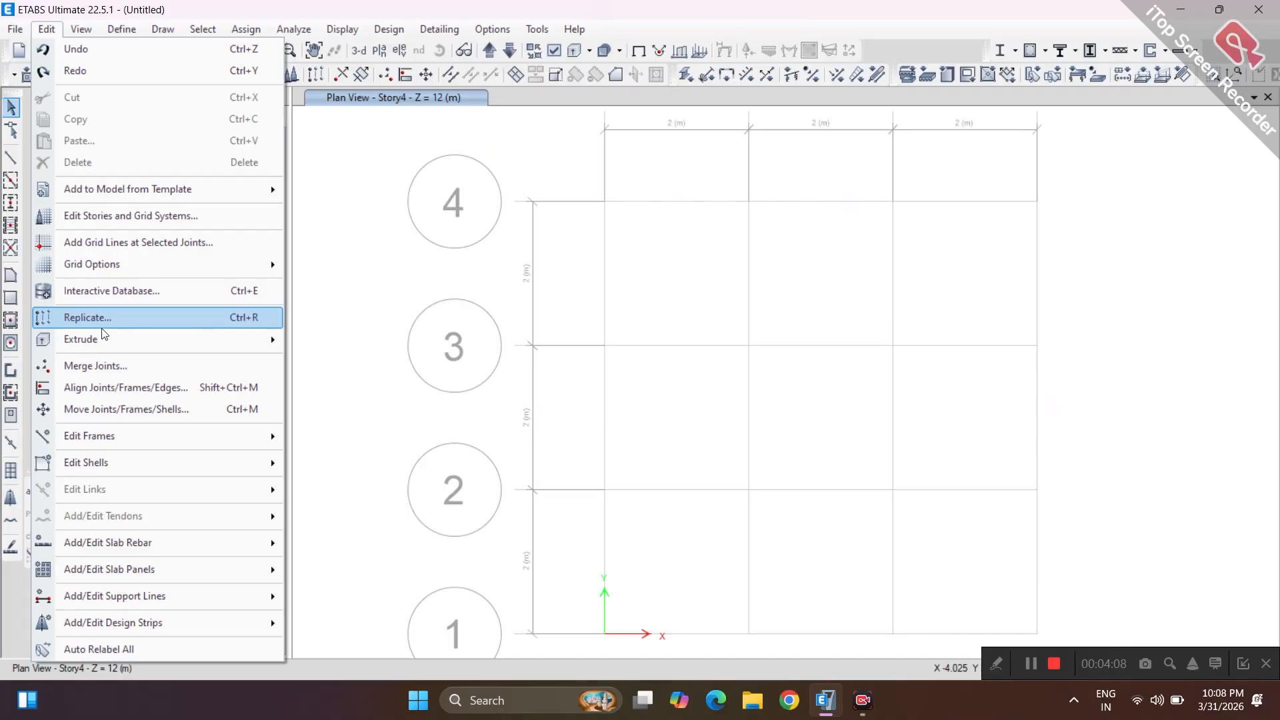
mouse_move(123, 33)
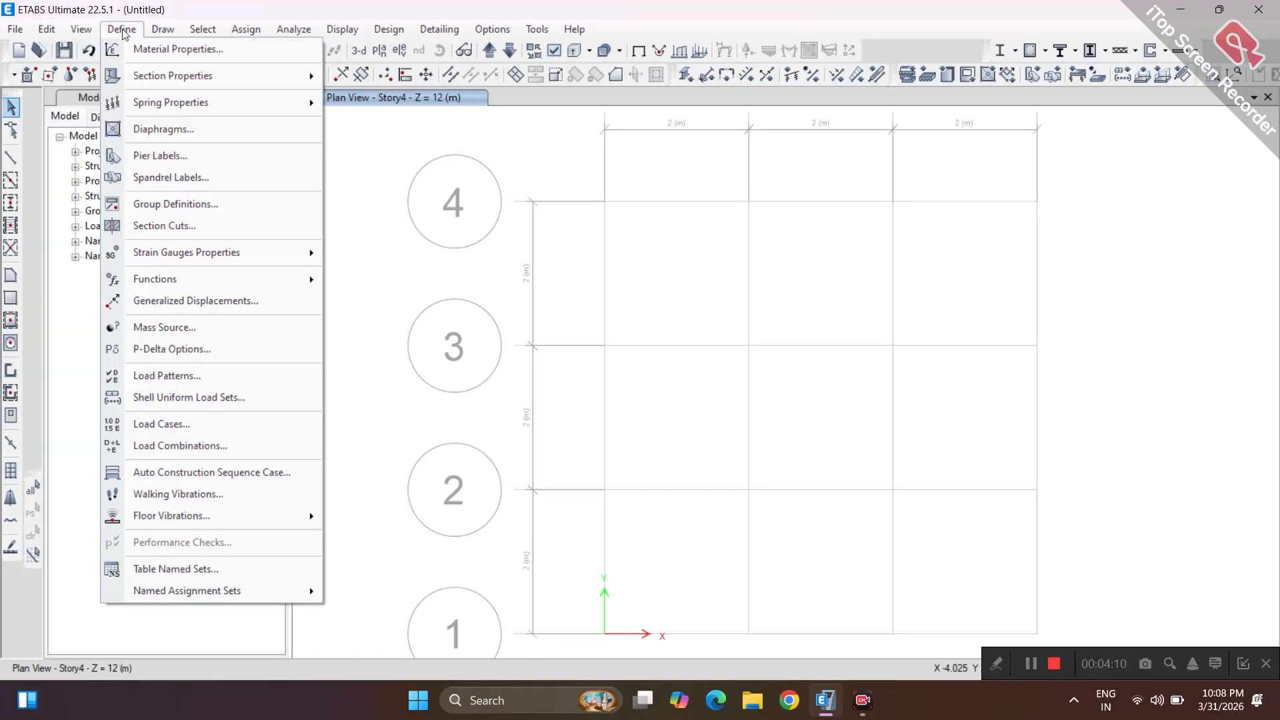
mouse_move(80, 29)
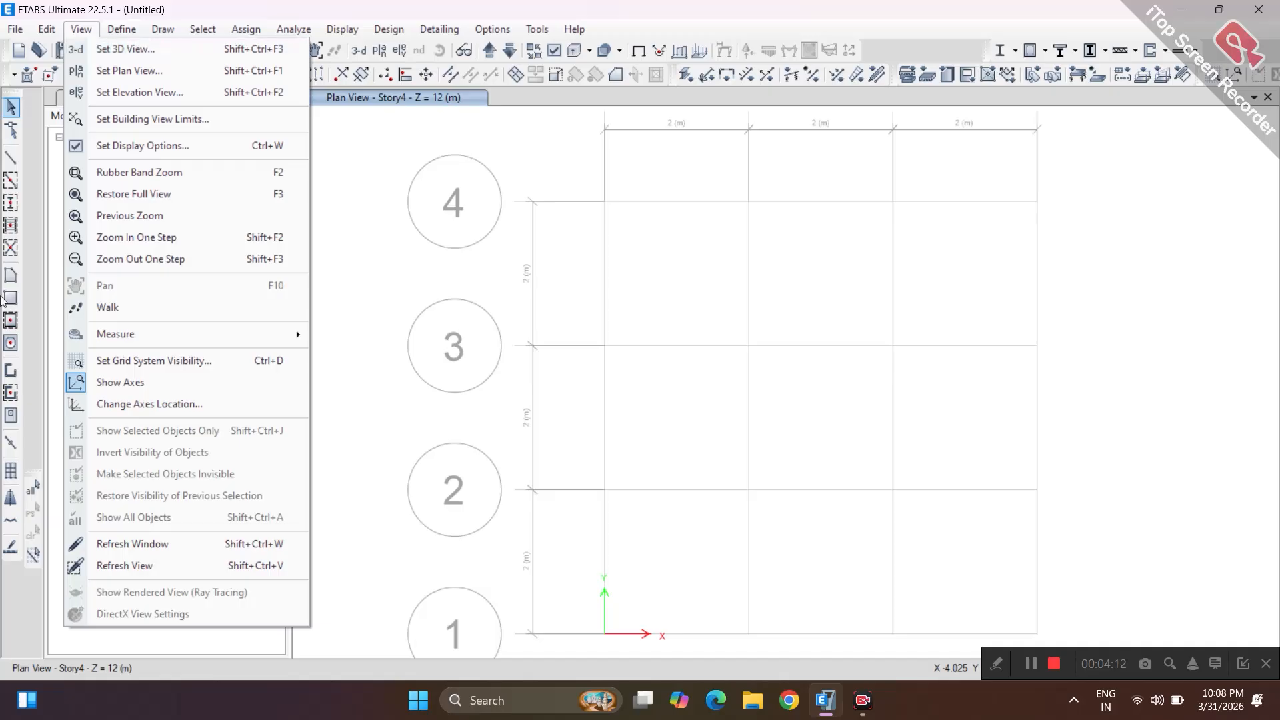
middle_click_drag(359, 324, 362, 334)
middle_click_drag(504, 343, 651, 321)
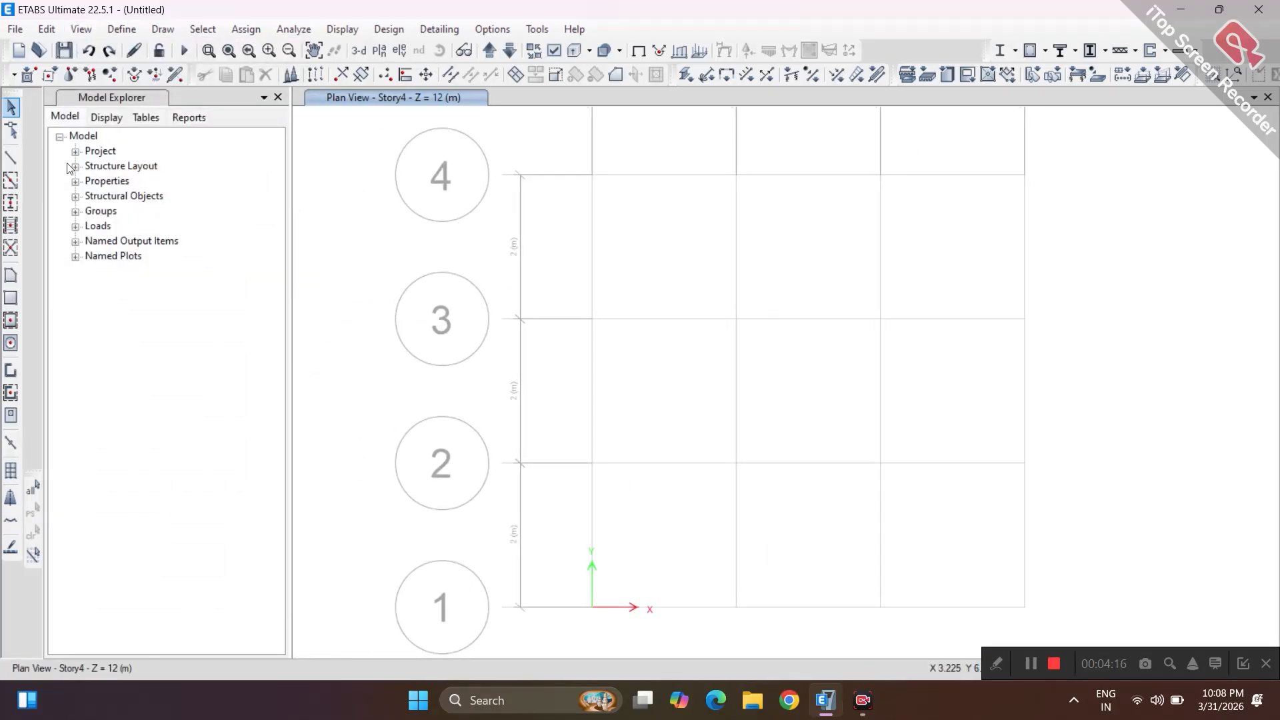
Draw a straight ISLB600 frame beam along grid line 4 from grid A to grid B on Story4
left_click(11, 159)
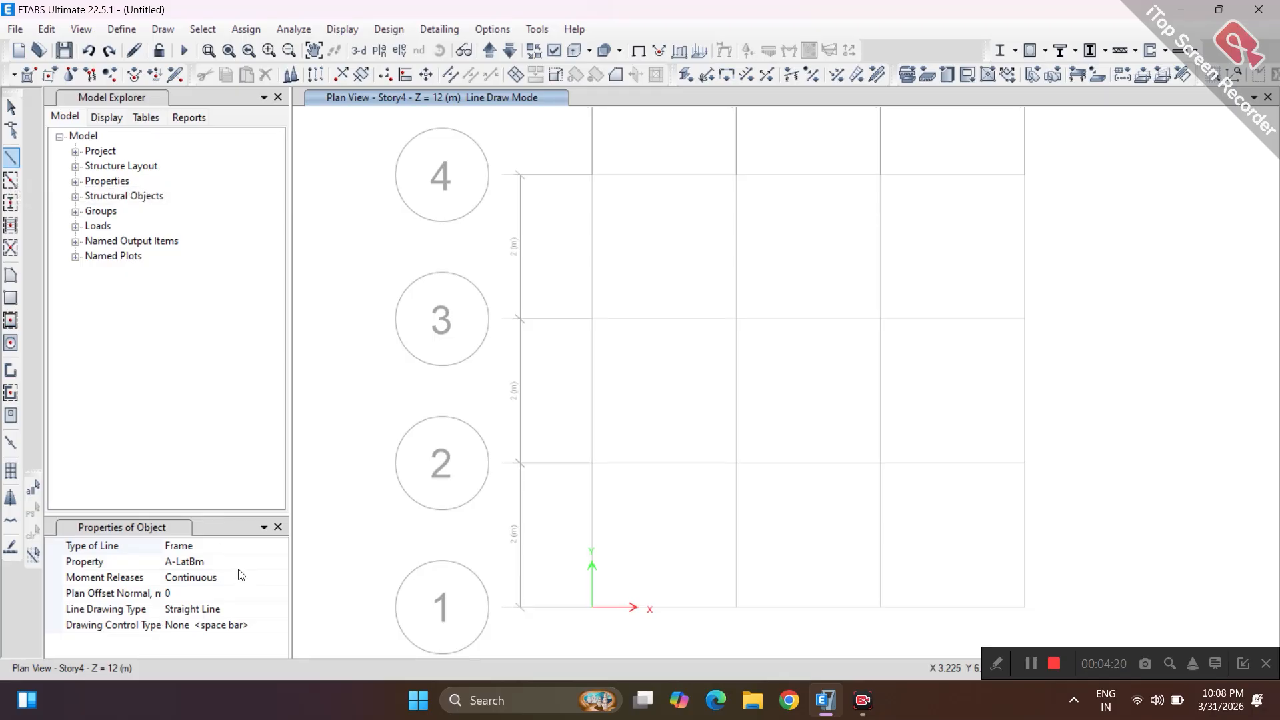
left_click(238, 568)
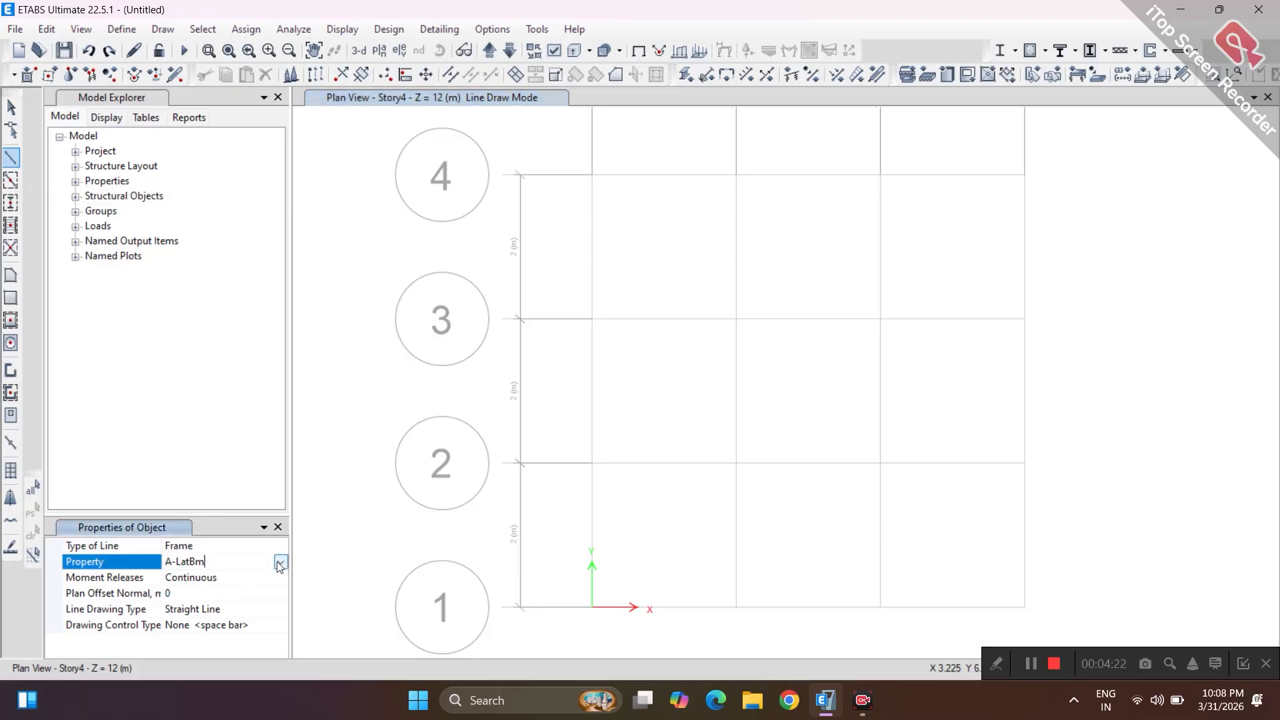
left_click(238, 568)
scroll(213, 622, "down", 2)
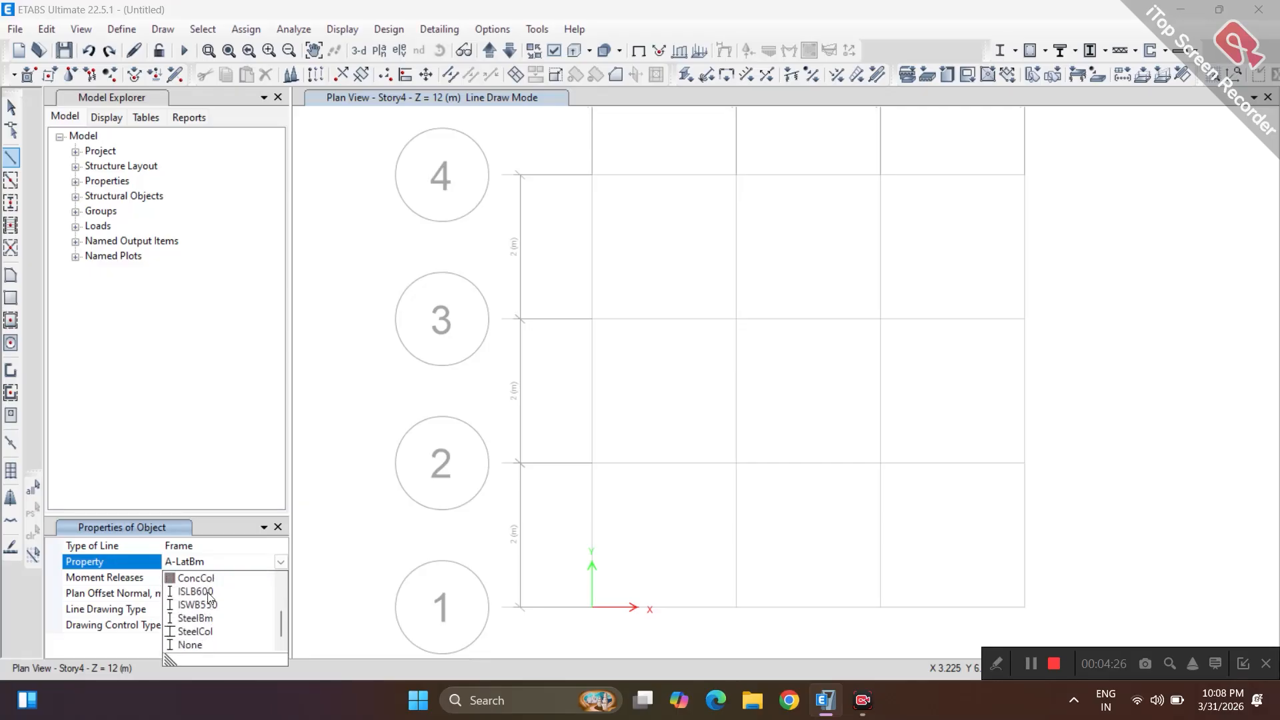
left_click(196, 591)
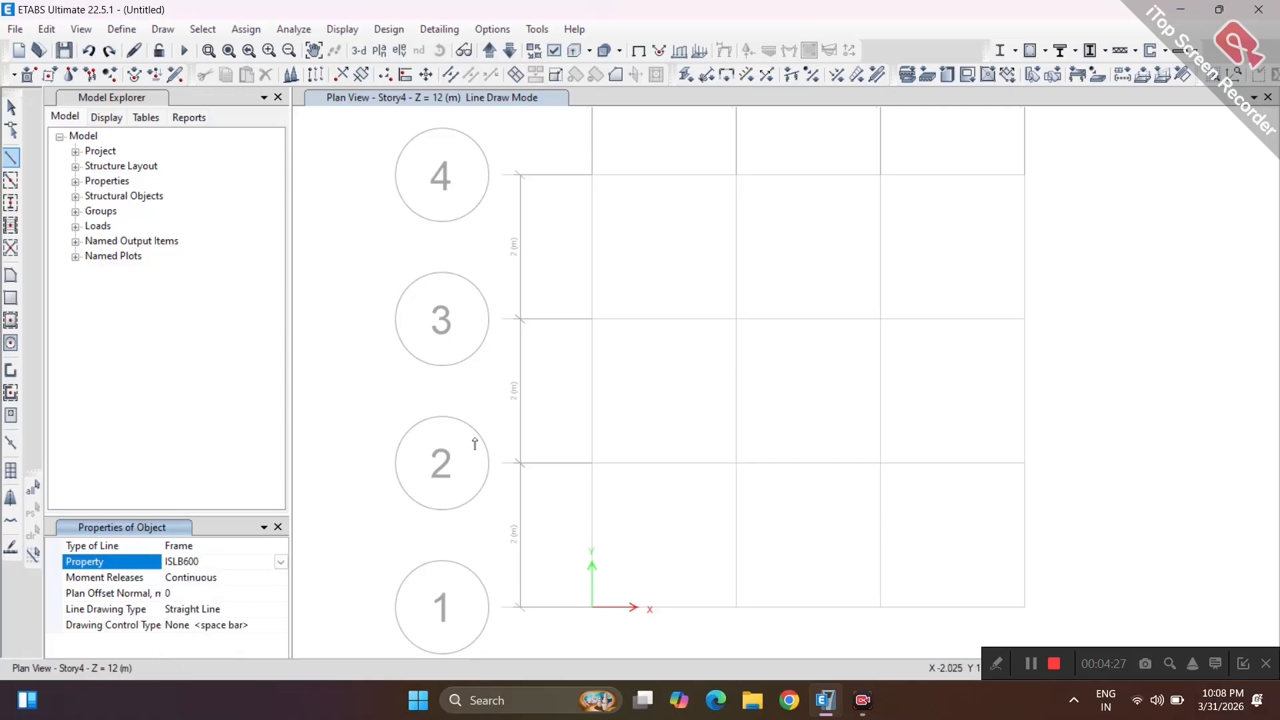
left_click(592, 176)
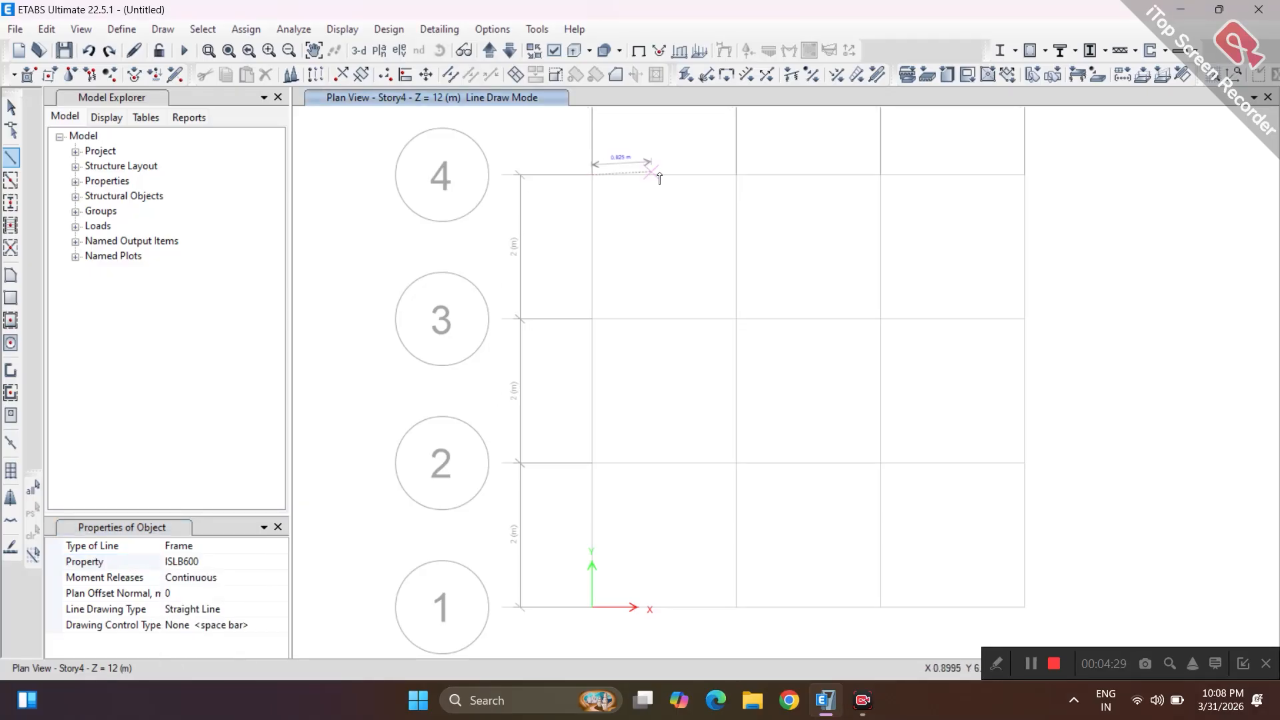
left_click(739, 178)
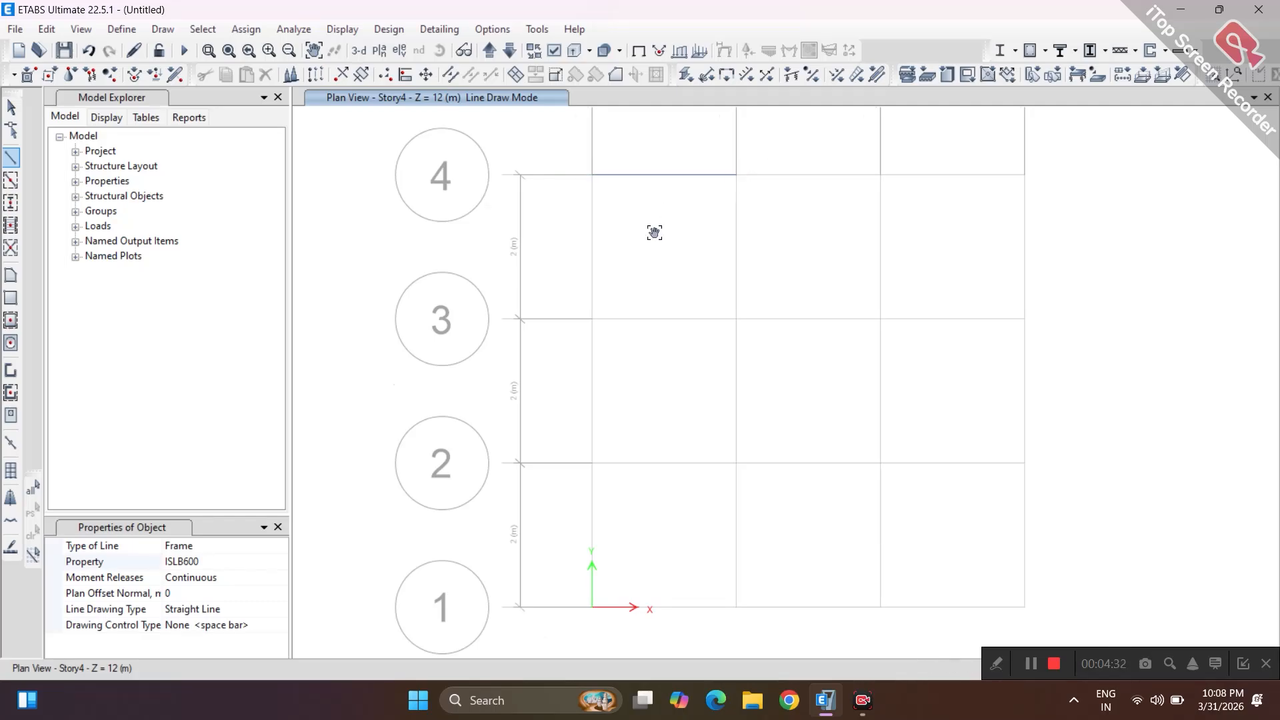
middle_click_drag(651, 229, 629, 368)
right_click(628, 345)
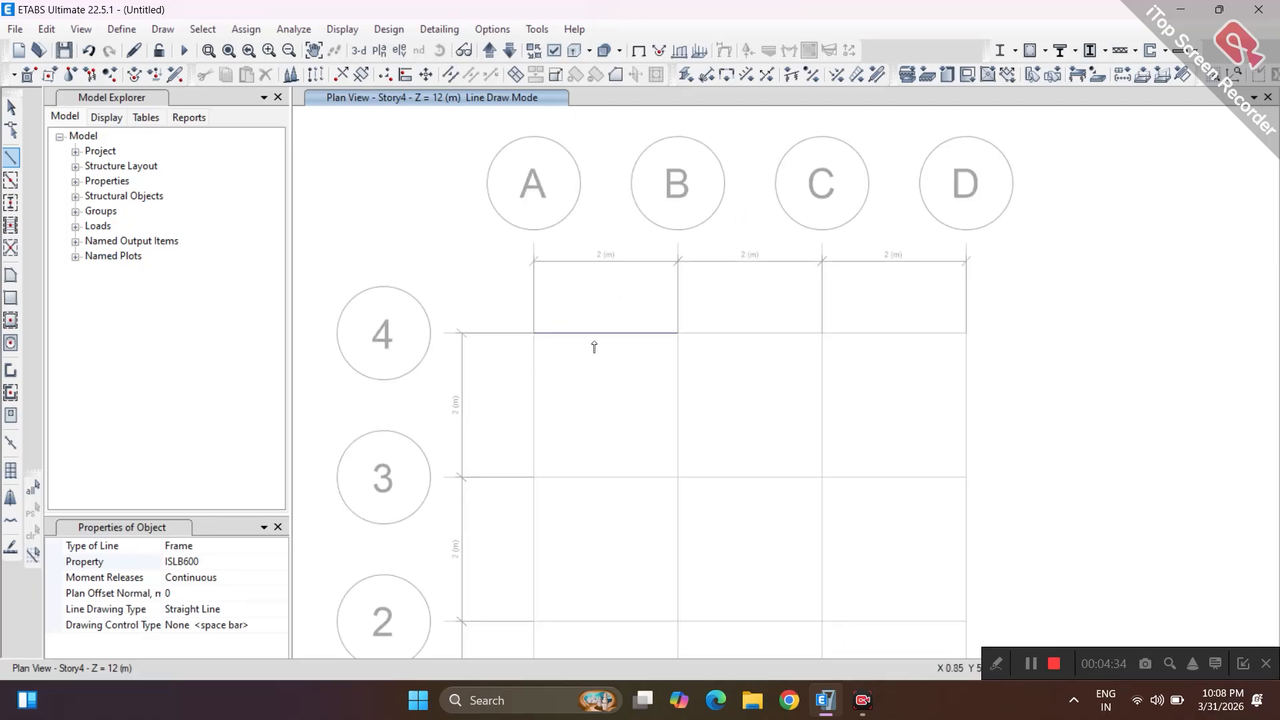
Select the new beam and show its extruded section in the 3-D view, rotating the model to inspect the I-shape
left_click(11, 108)
left_click(555, 333)
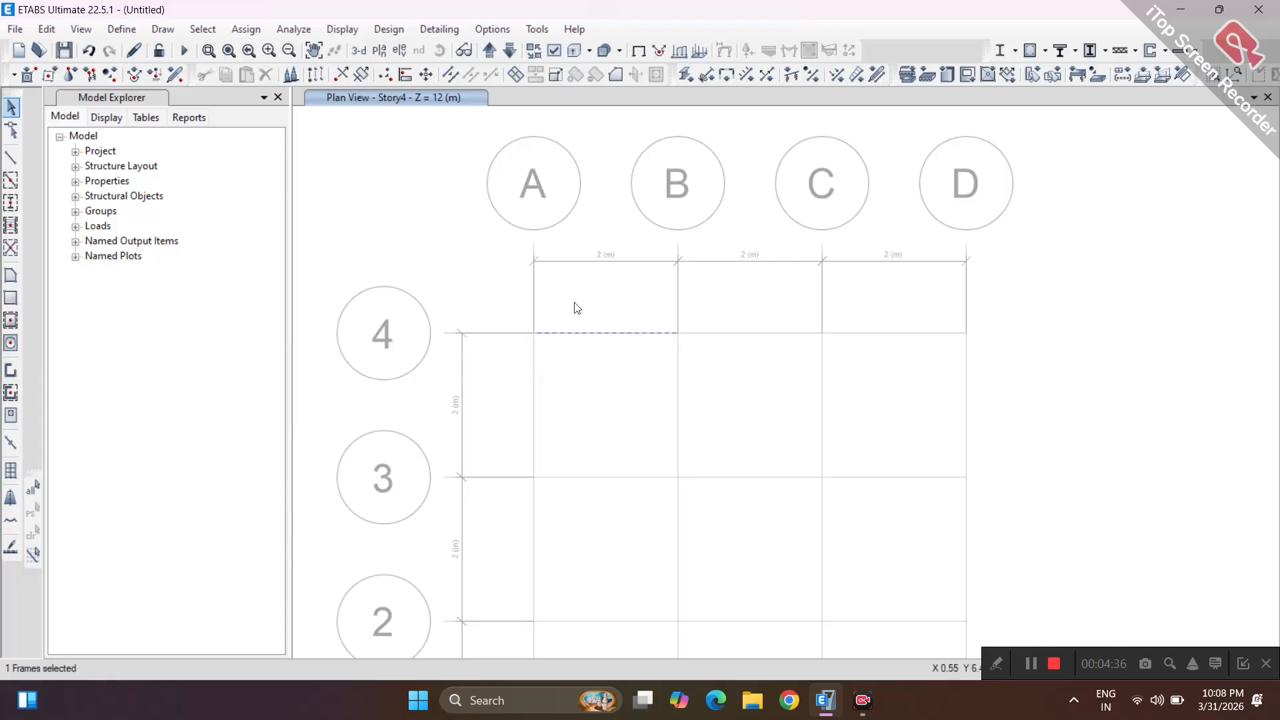
left_click(359, 51)
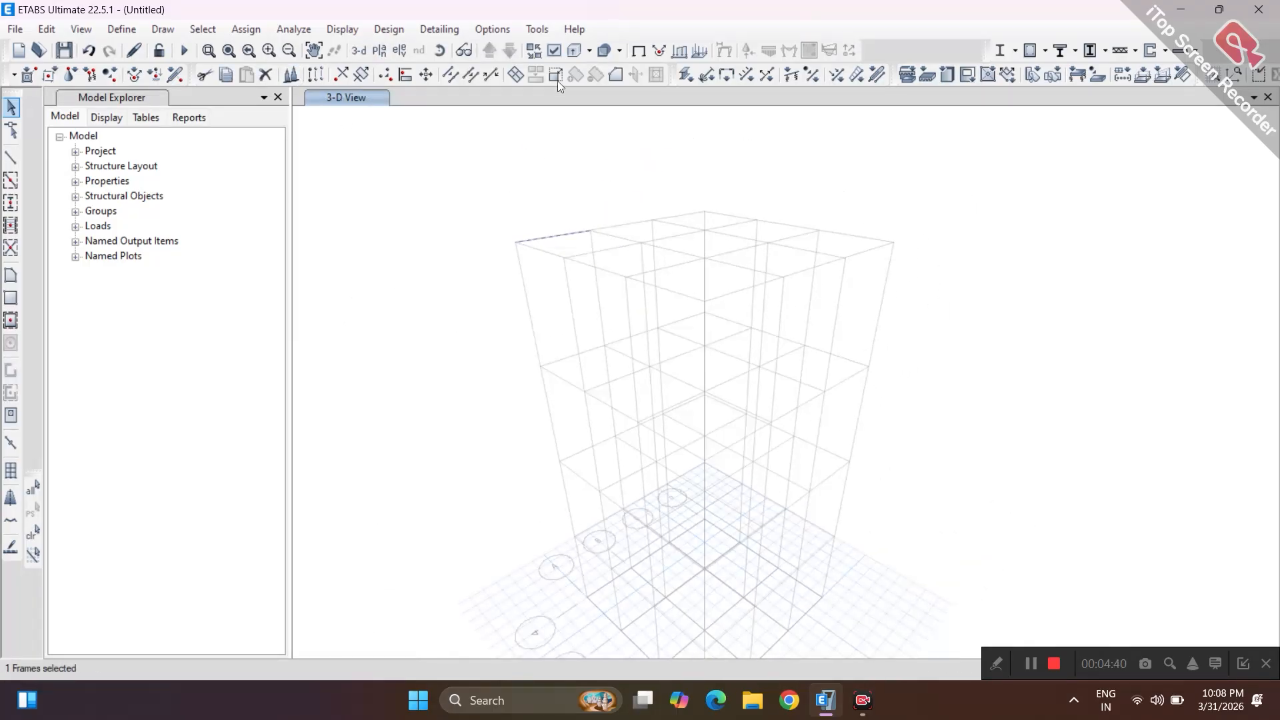
left_click(574, 51)
scroll(523, 262, "up", 3)
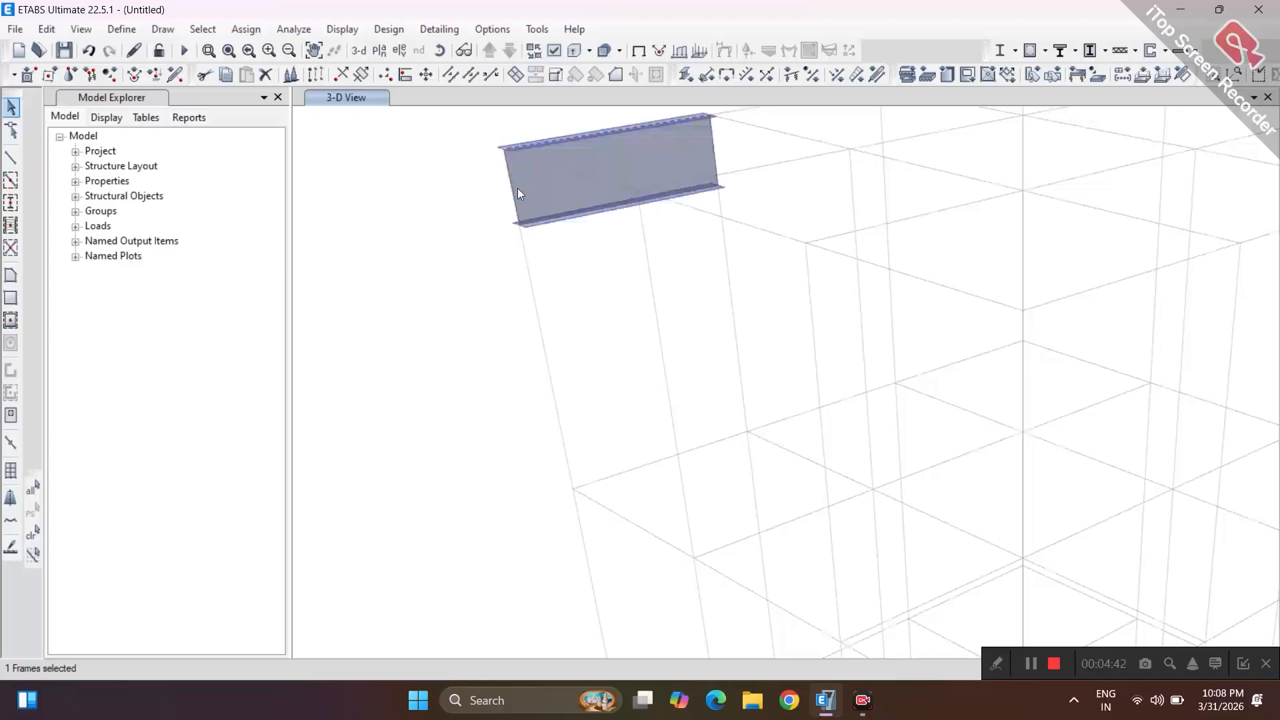
scroll(519, 194, "down", 3)
left_click(440, 52)
left_click_drag(497, 347, 427, 352)
scroll(524, 224, "up", 3)
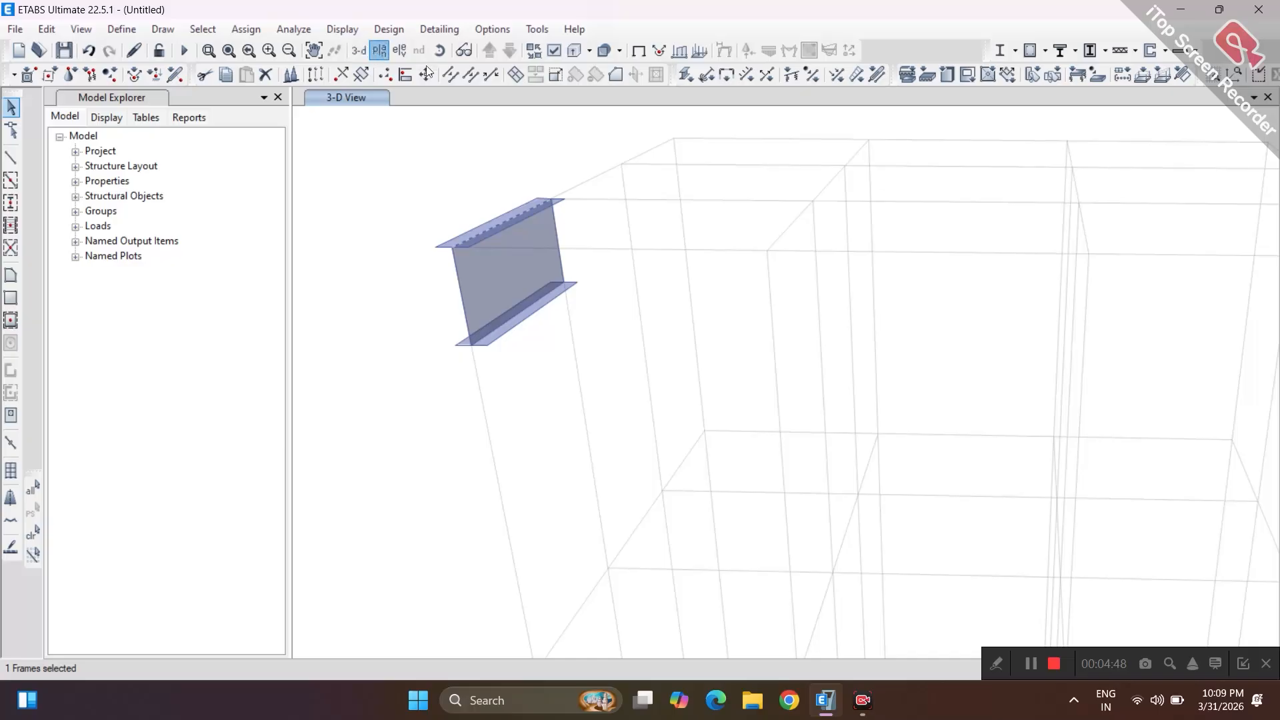
Return to the Story4 plan view and clear the beam selection
left_click(378, 50)
left_click(704, 550)
left_click(636, 551)
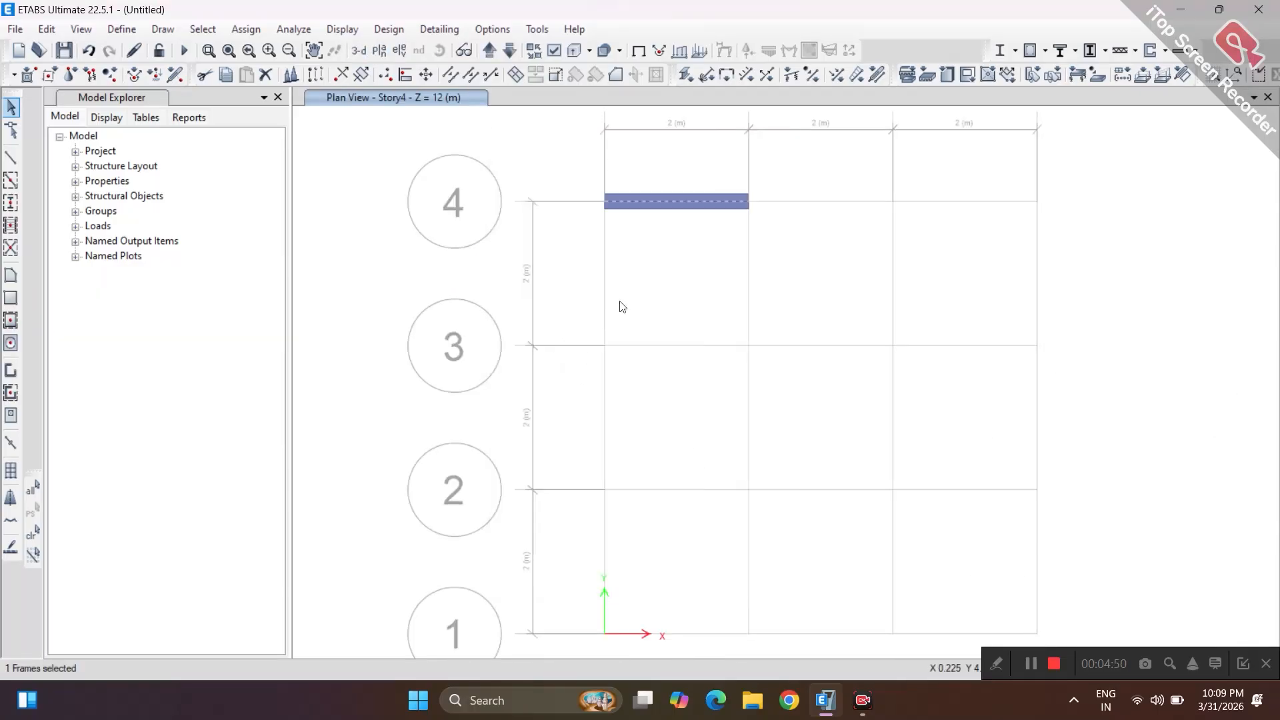
middle_click_drag(621, 303, 634, 389)
key("Escape")
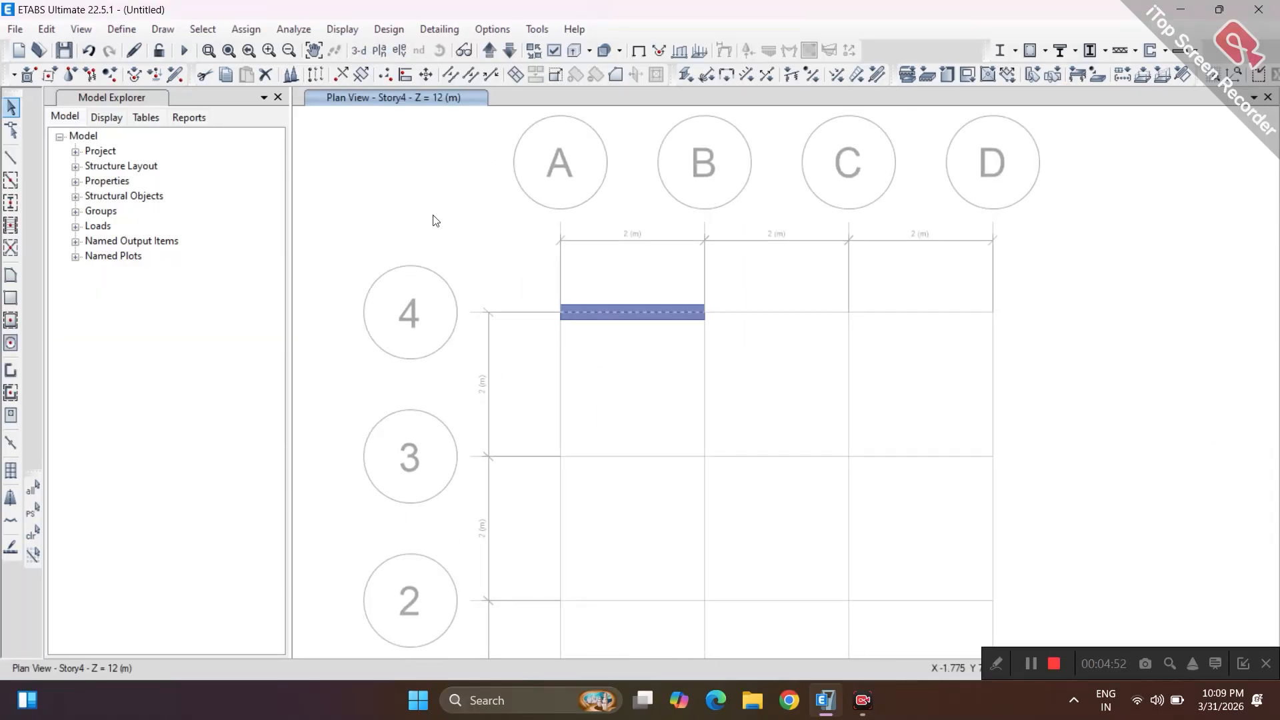
middle_click_drag(675, 385, 647, 374)
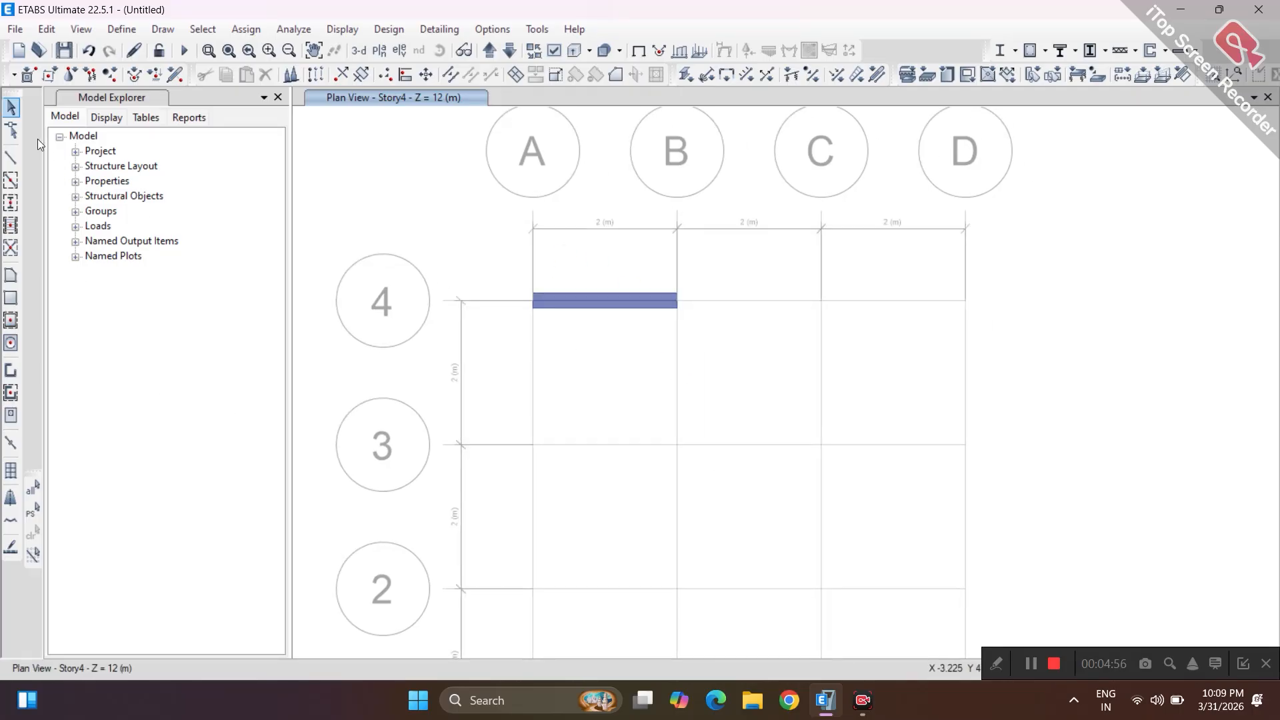
Place A-LatCol columns at grid points C-4 and C-3, keeping a 0° angle and the middle center cardinal point
left_click(11, 204)
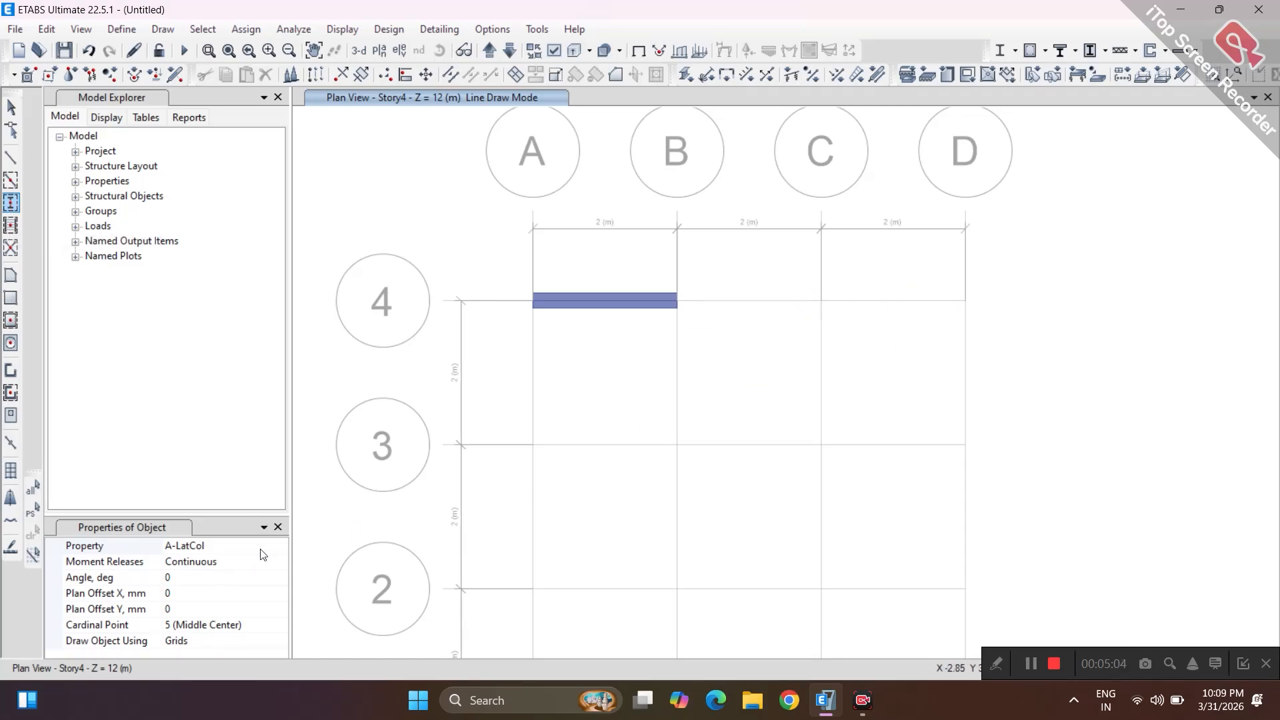
left_click(277, 547)
left_click(281, 547)
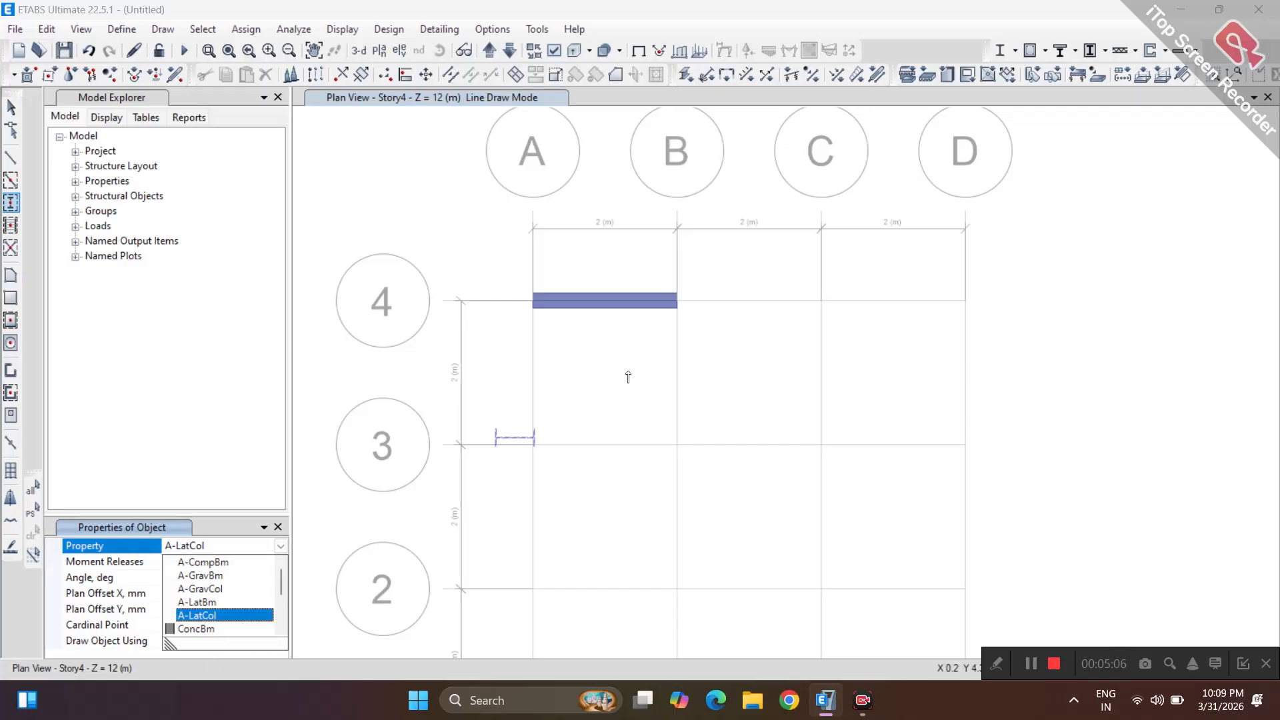
left_click(821, 301)
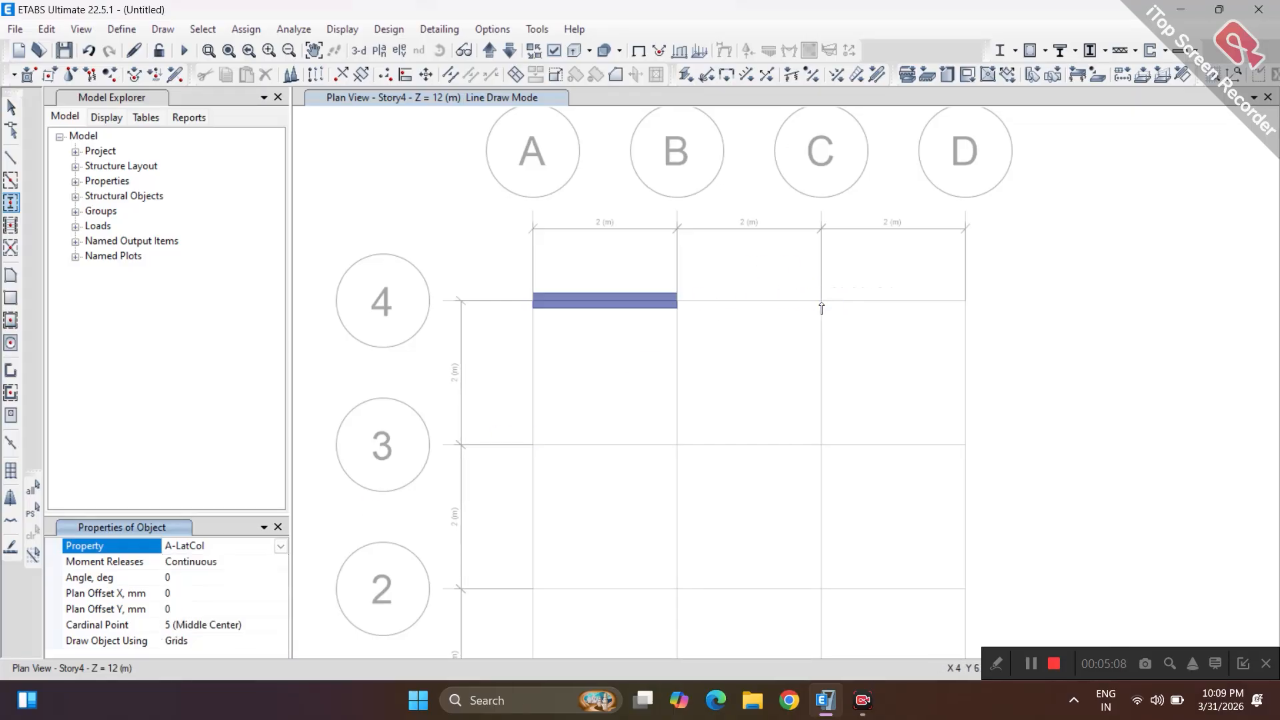
left_click(820, 446)
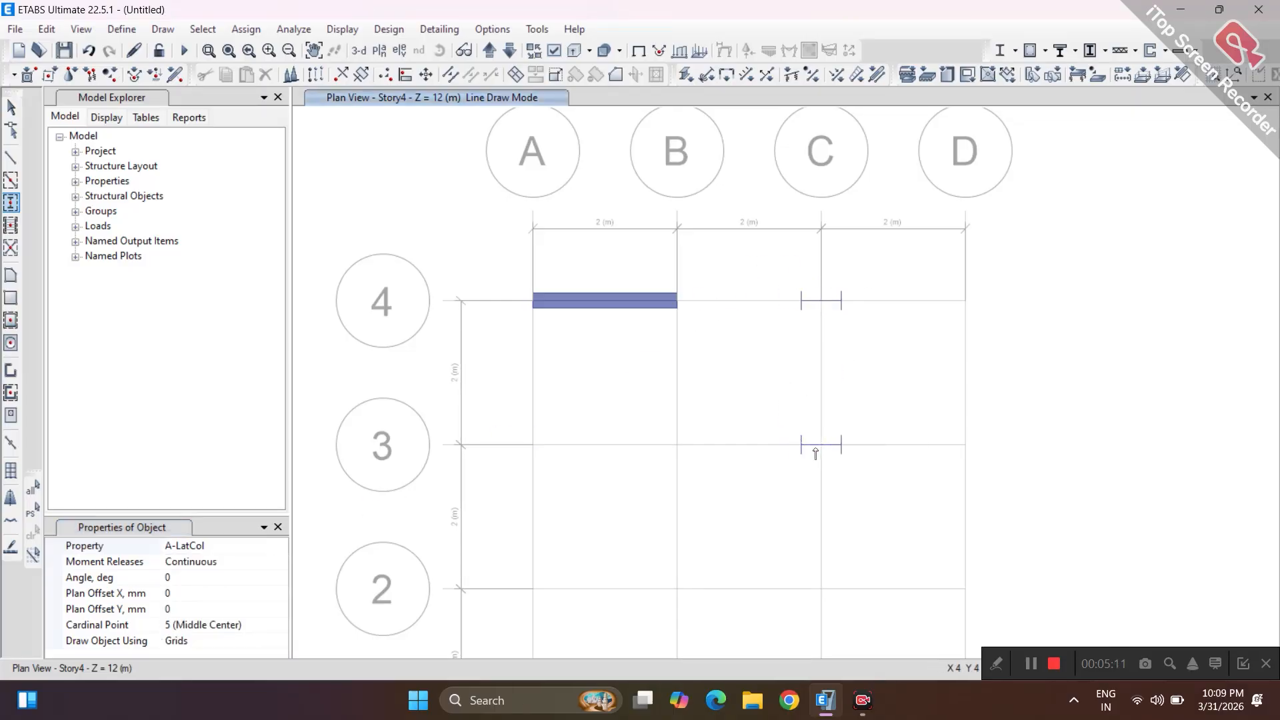
Draw pinned ISLB600 X bracing in the bay between grids B and C and grids 2 and 3
left_click(15, 234)
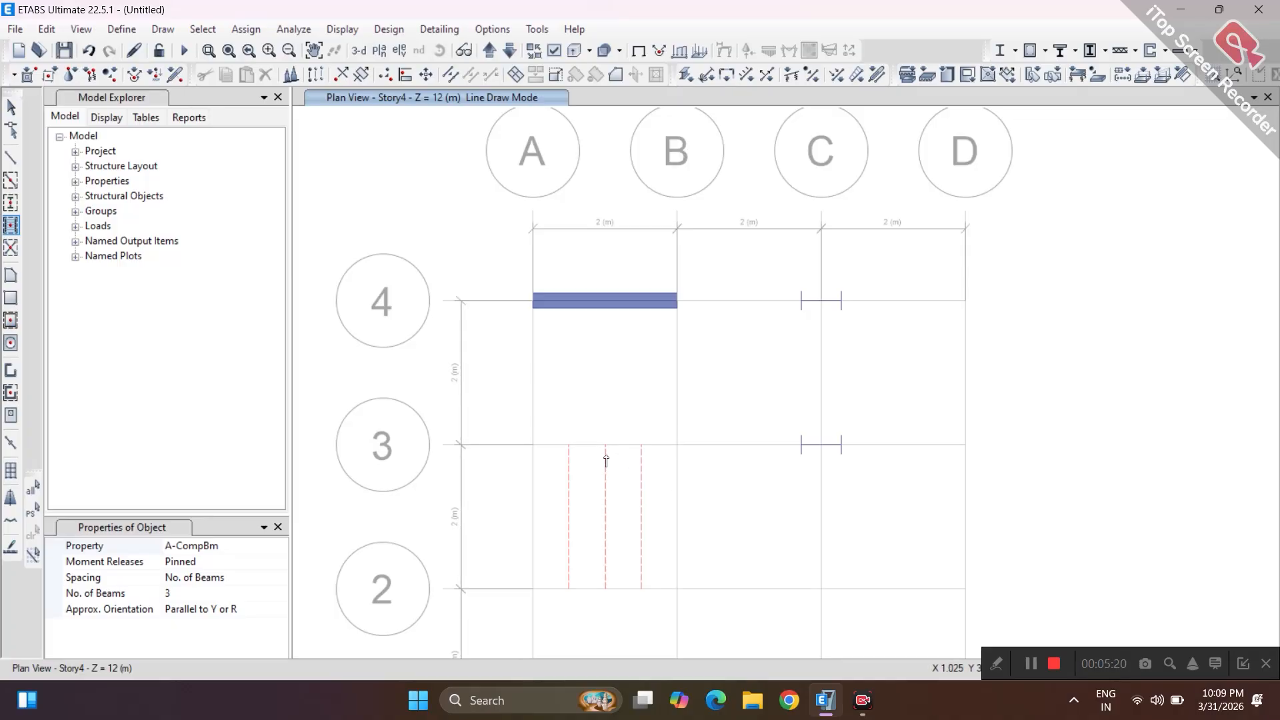
left_click(11, 275)
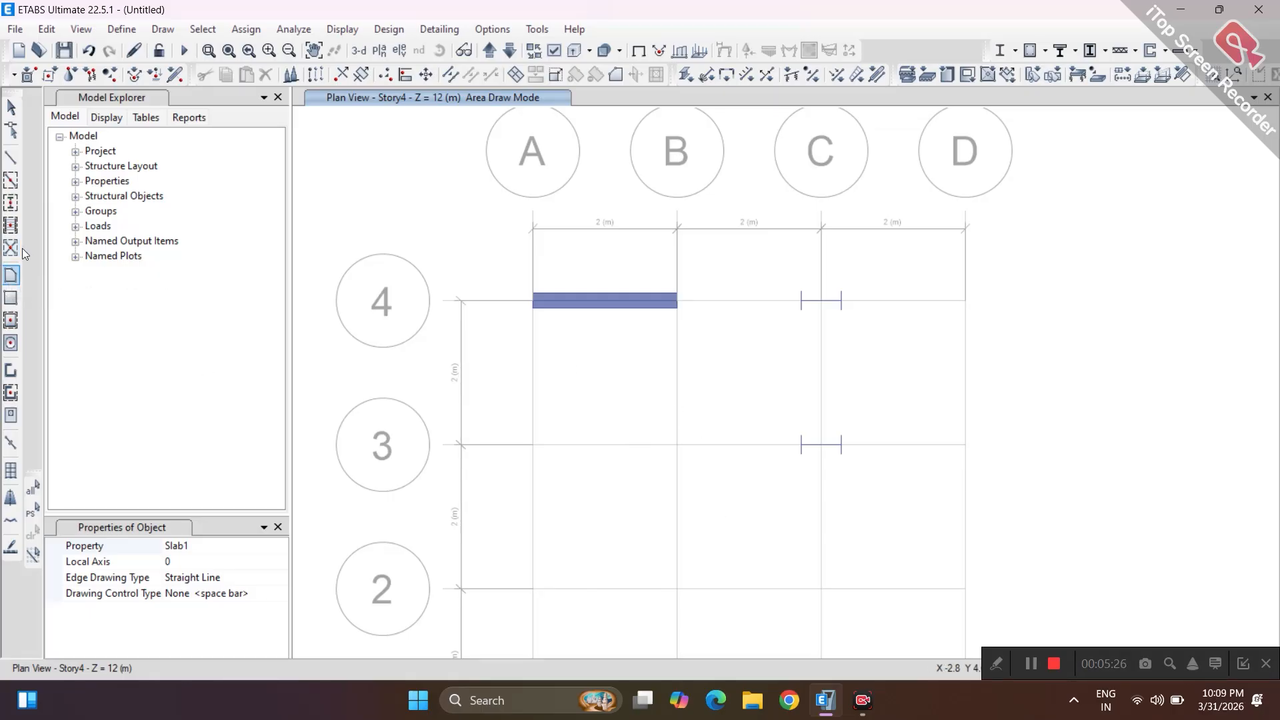
left_click(11, 256)
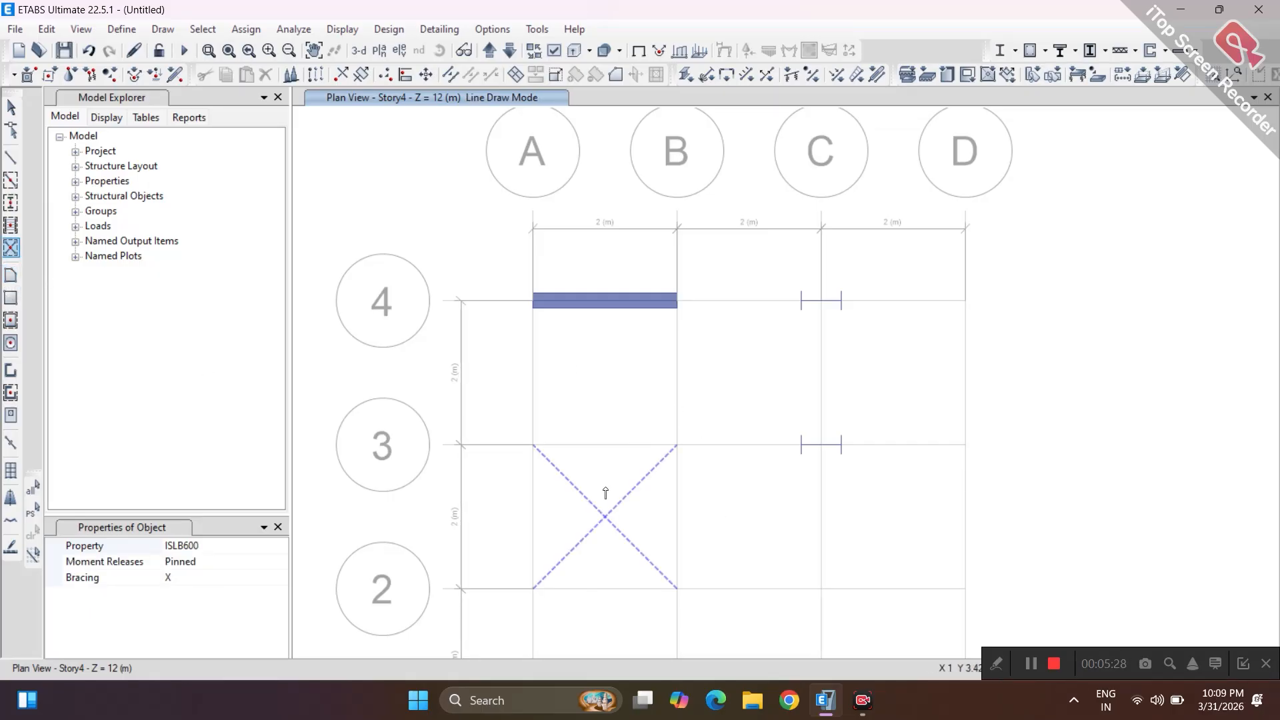
left_click(791, 526)
middle_click_drag(829, 562, 877, 406)
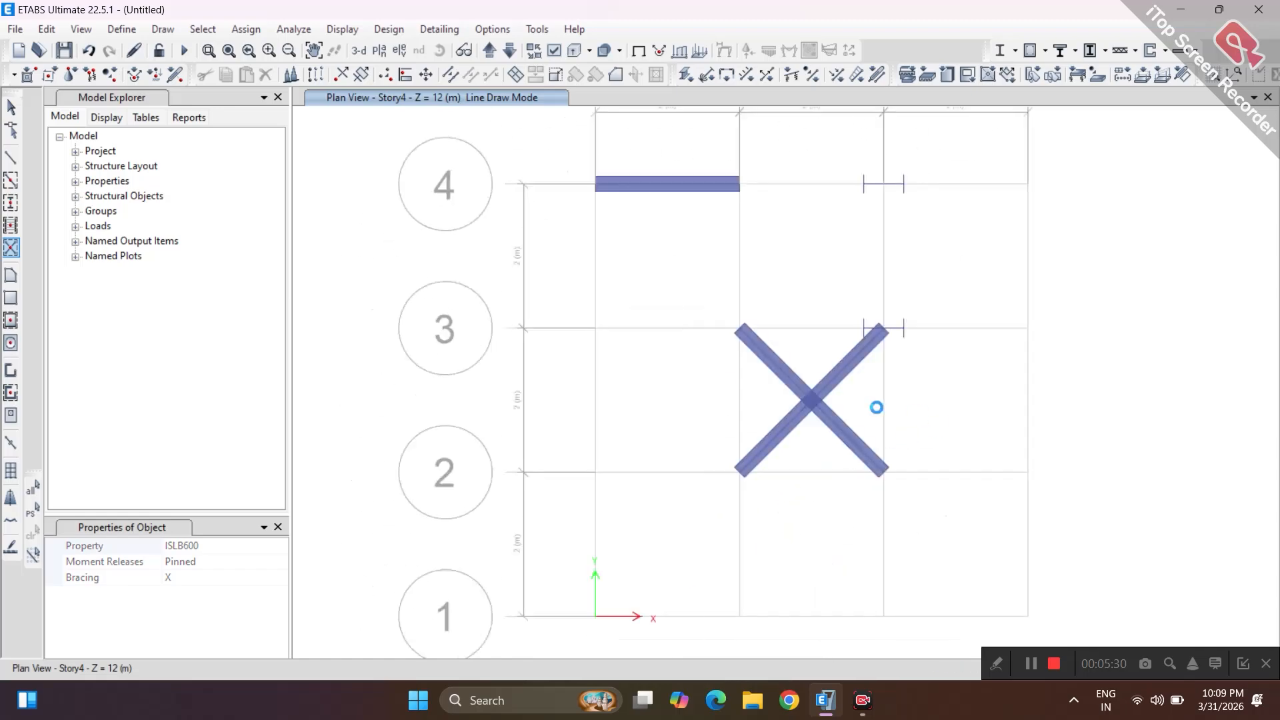
Draw a Slab1 floor area through grid points C-4, D-4, D-3 and C-3 with straight edges
left_click(11, 275)
middle_click_drag(887, 326, 597, 340)
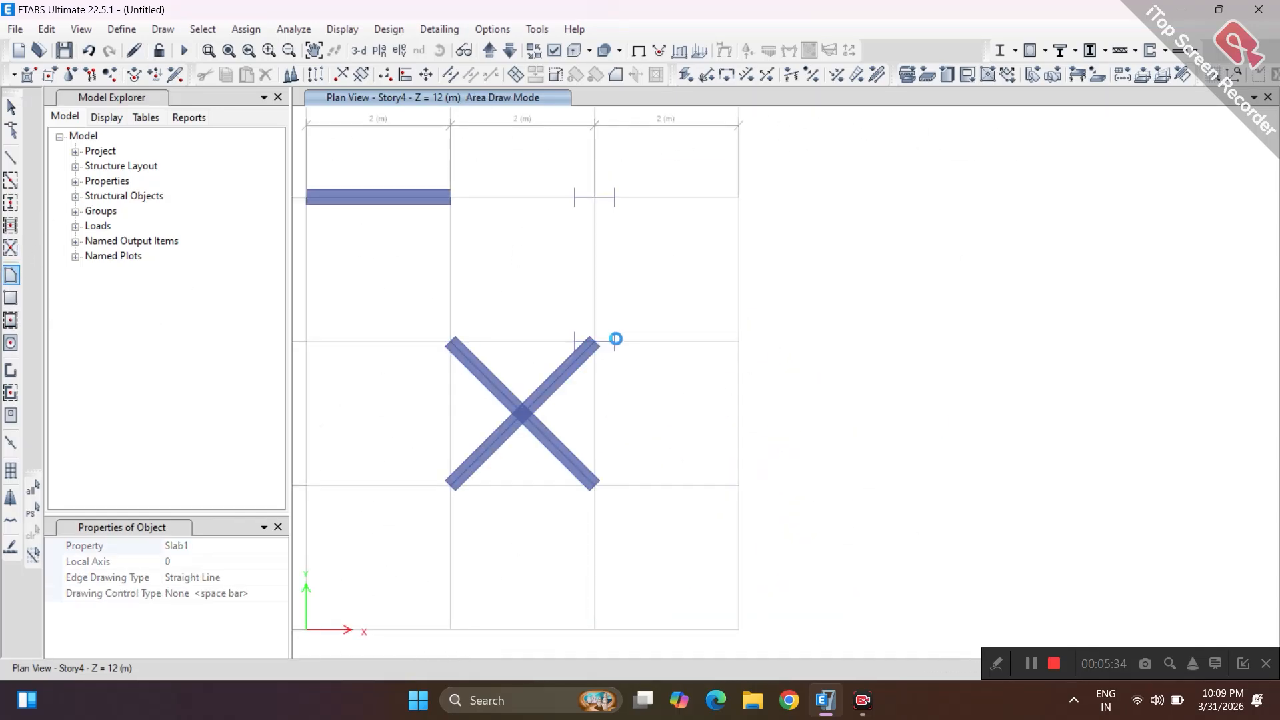
left_click(595, 199)
left_click(740, 200)
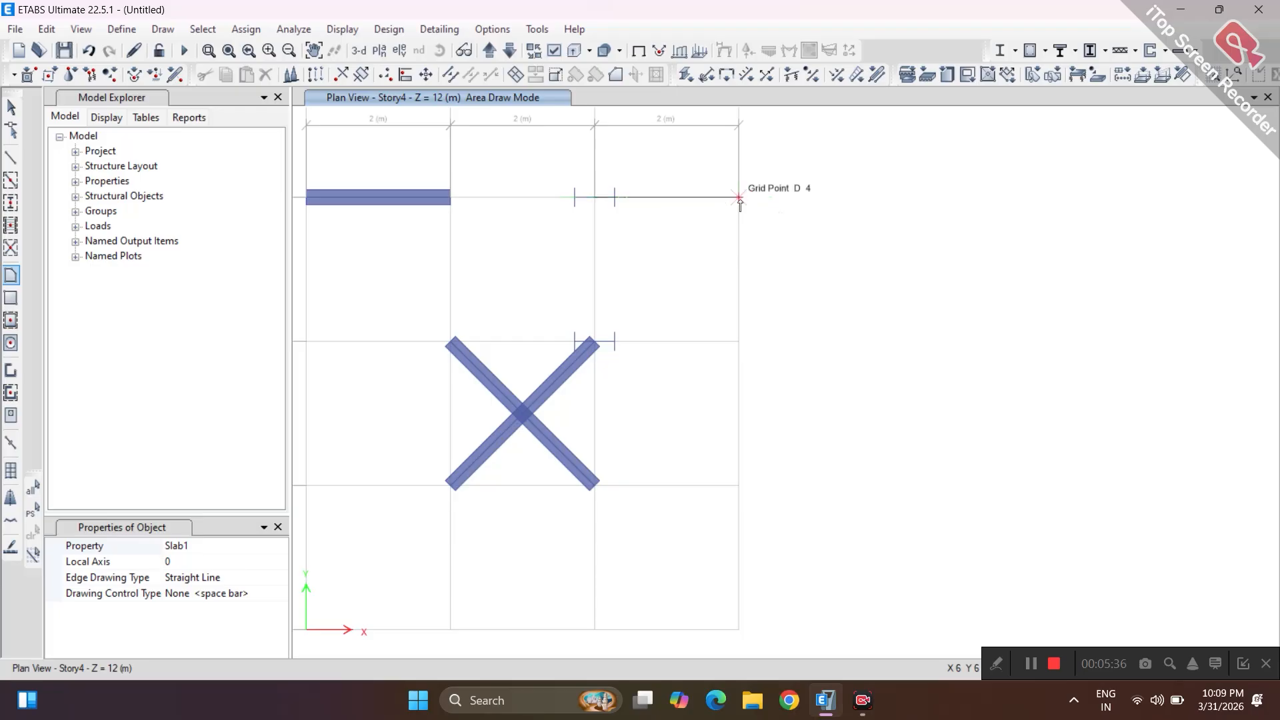
left_click(740, 342)
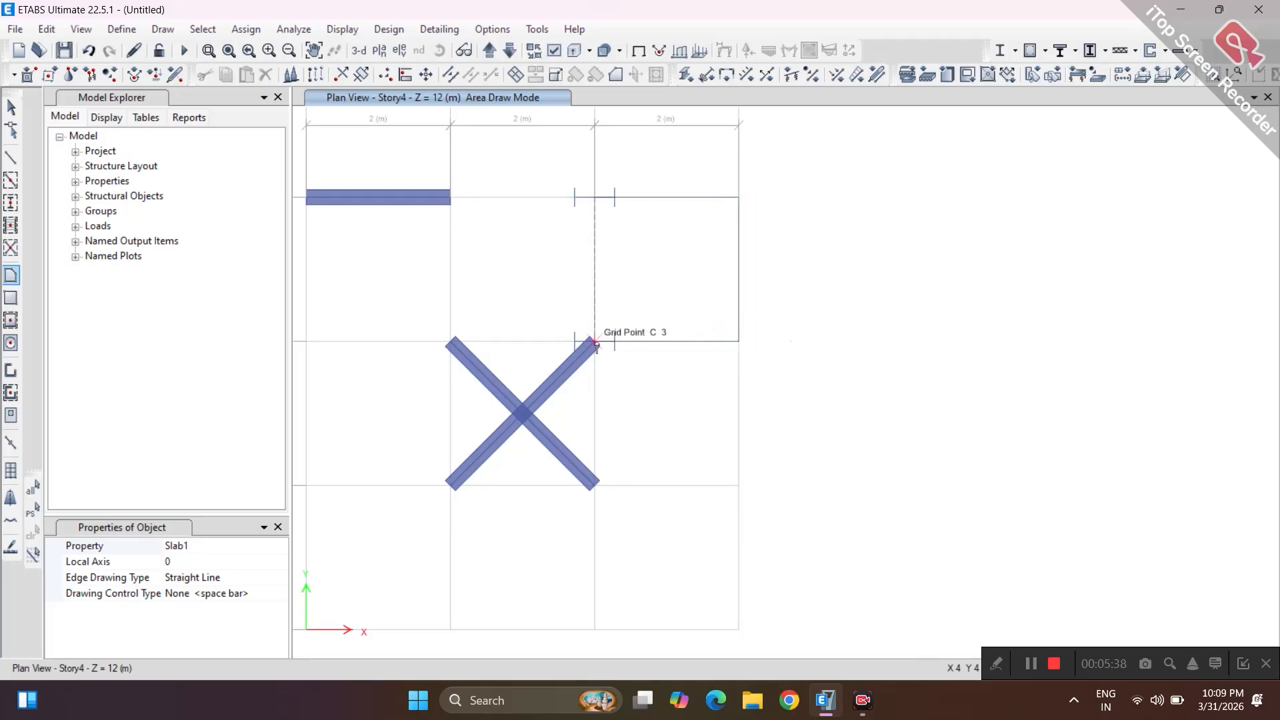
double_click(596, 342)
middle_click_drag(656, 307, 737, 363)
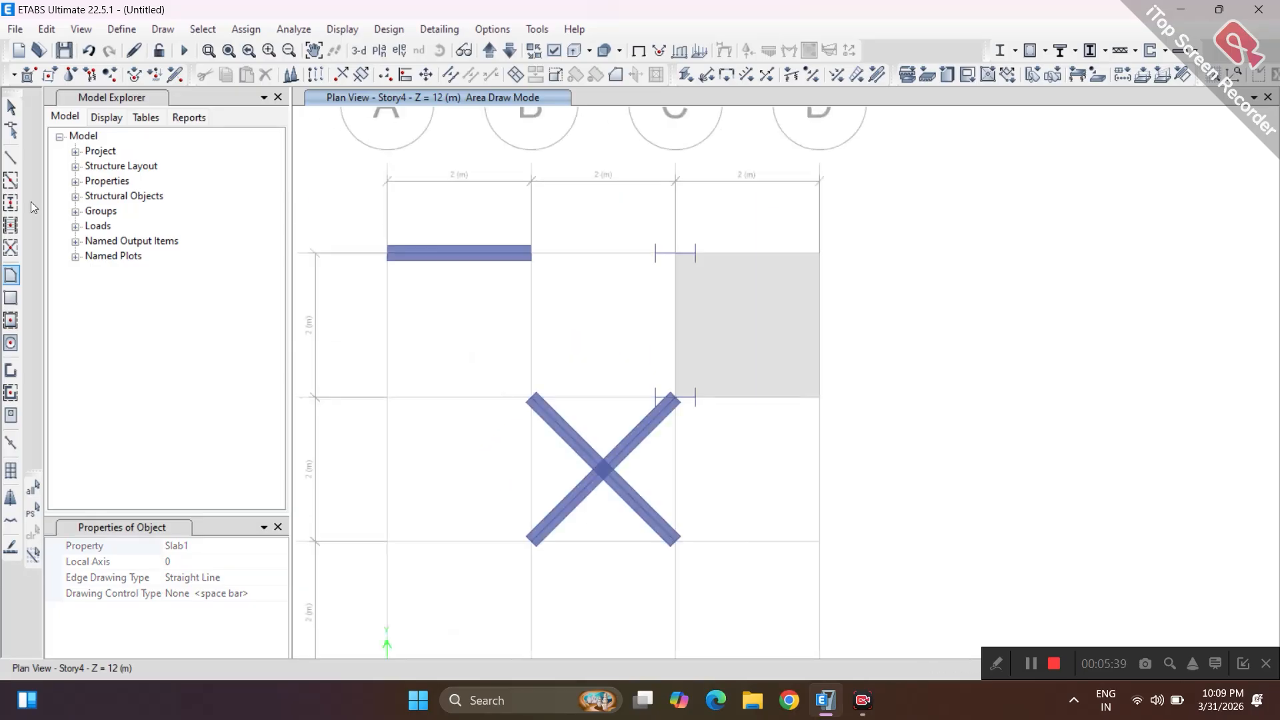
Draw a rectangular Slab1 floor from grid point A-3 to grid point B-2
left_click(11, 303)
middle_click_drag(540, 445, 502, 309)
middle_click_drag(472, 364, 554, 366)
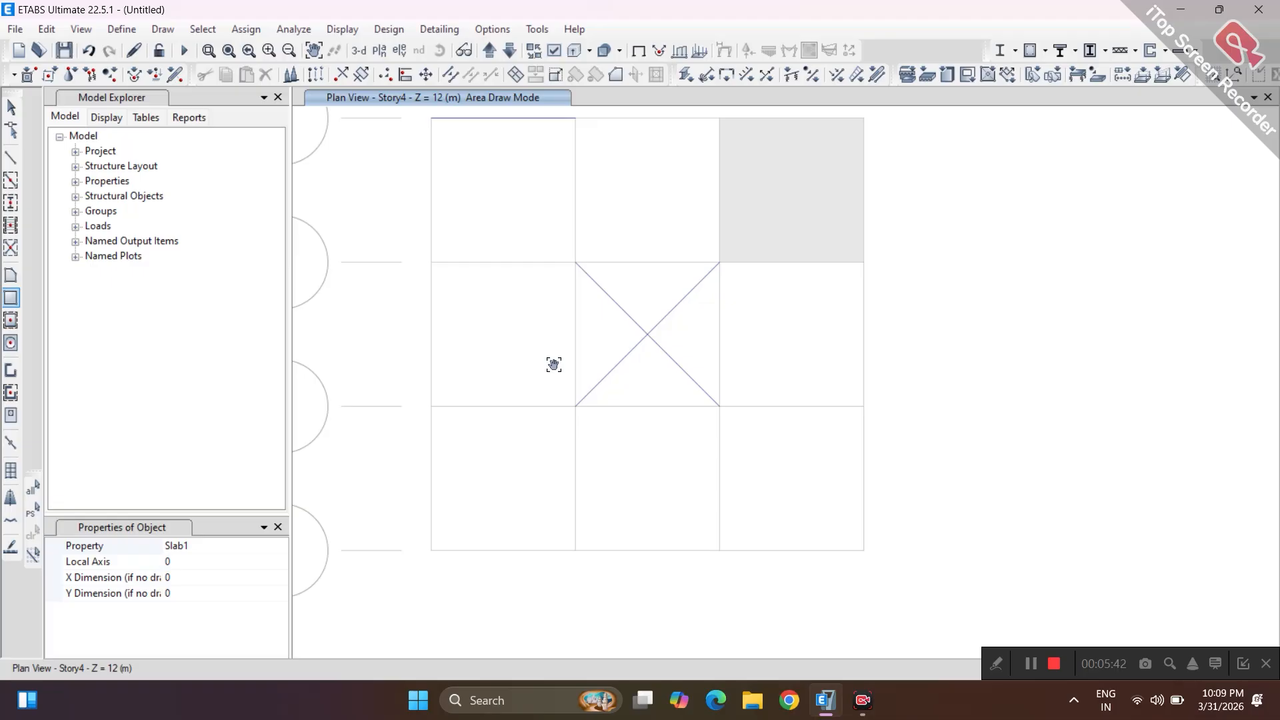
left_click(432, 263)
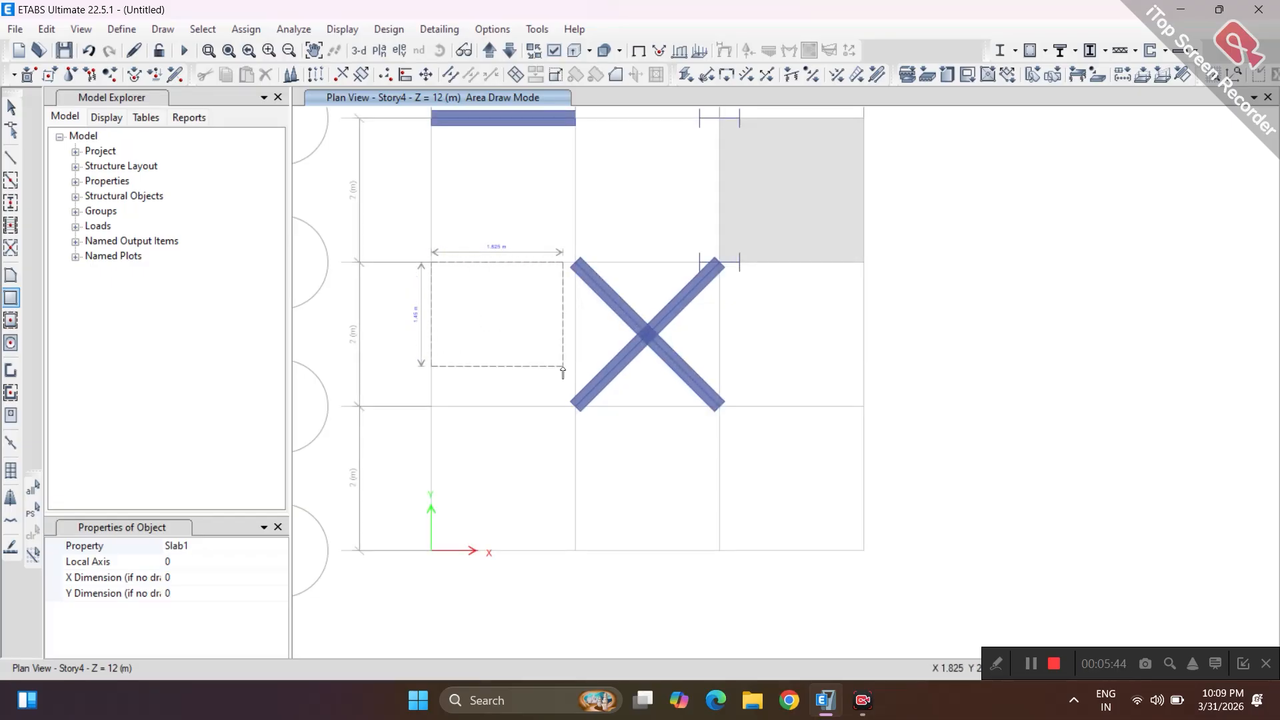
left_click(576, 406)
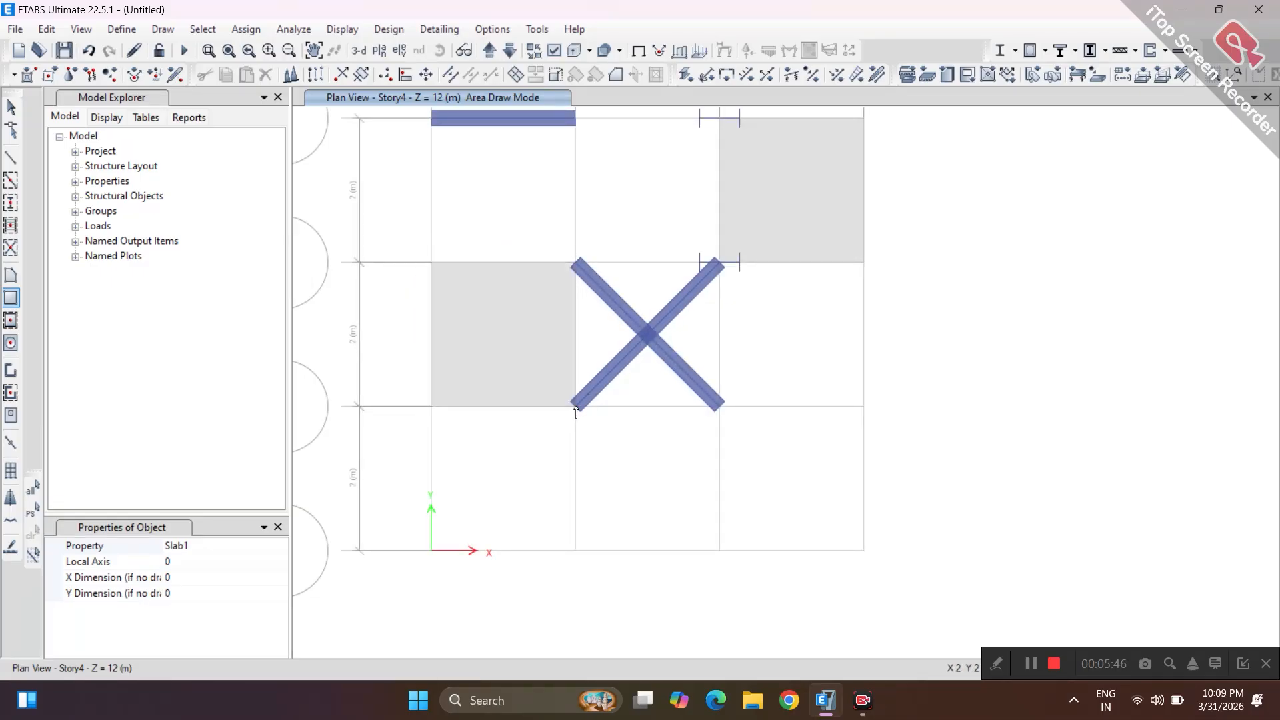
right_click(576, 407)
left_click(687, 601)
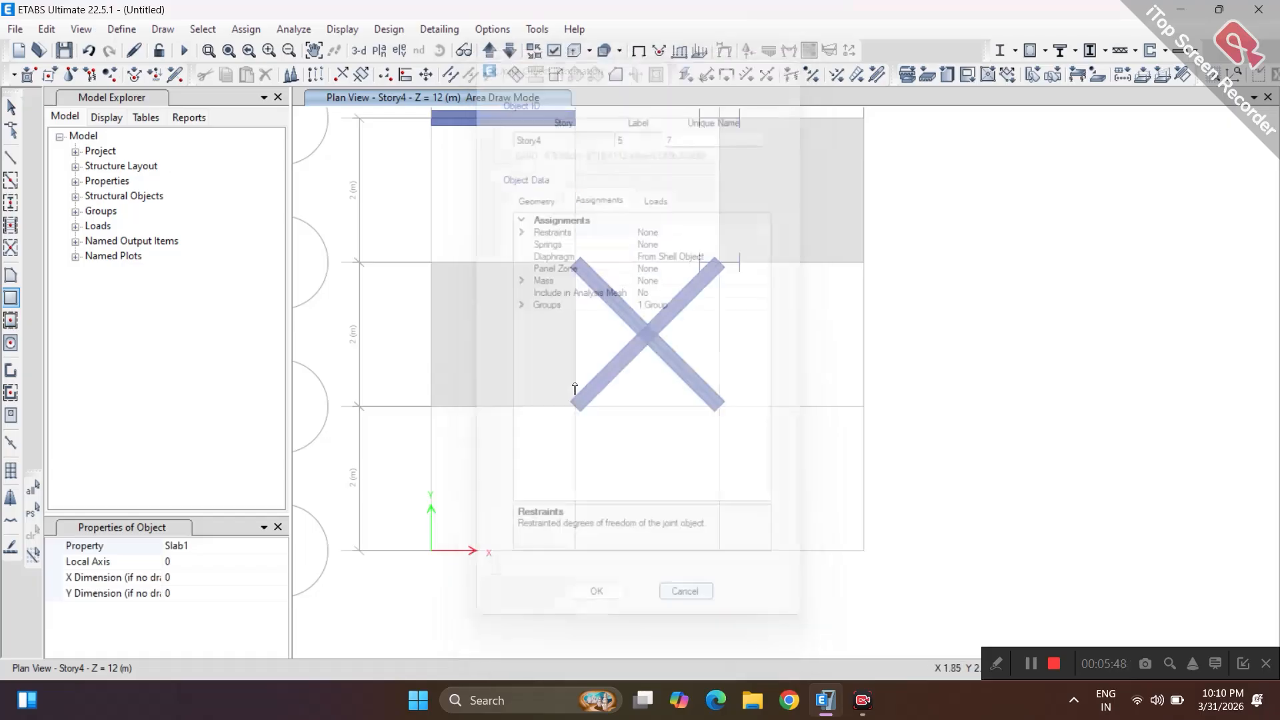
Fill bays A–B/3–4 and C–D/2–3 with Slab1, and place 1000 × 1000 mm rectangular slabs in bay A–B/1–2 and at B-3
left_click(17, 325)
left_click(497, 235)
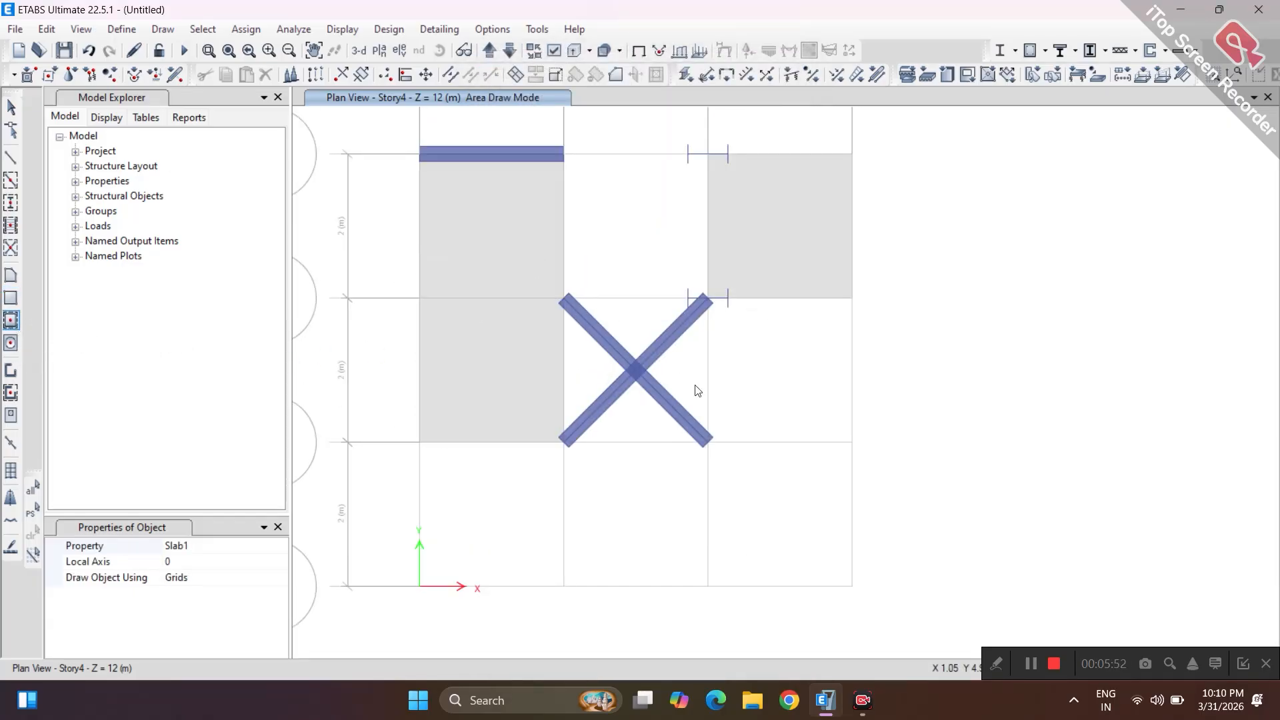
left_click(753, 388)
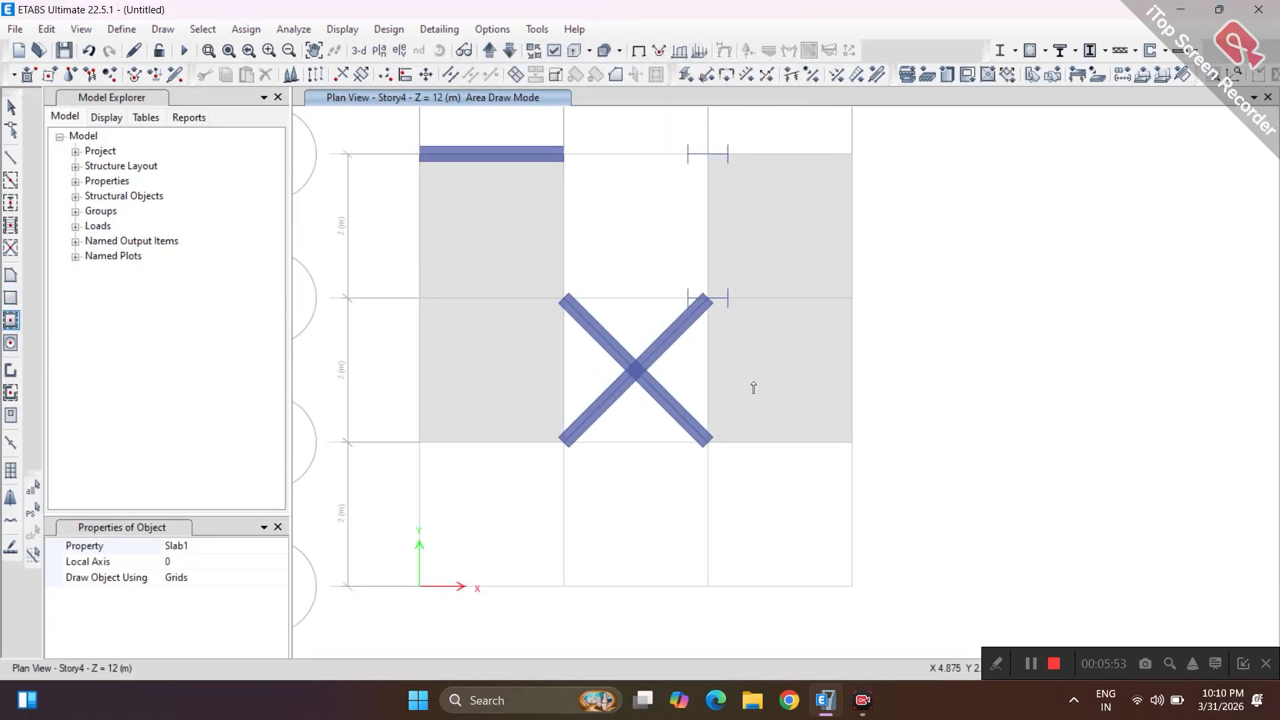
left_click(11, 343)
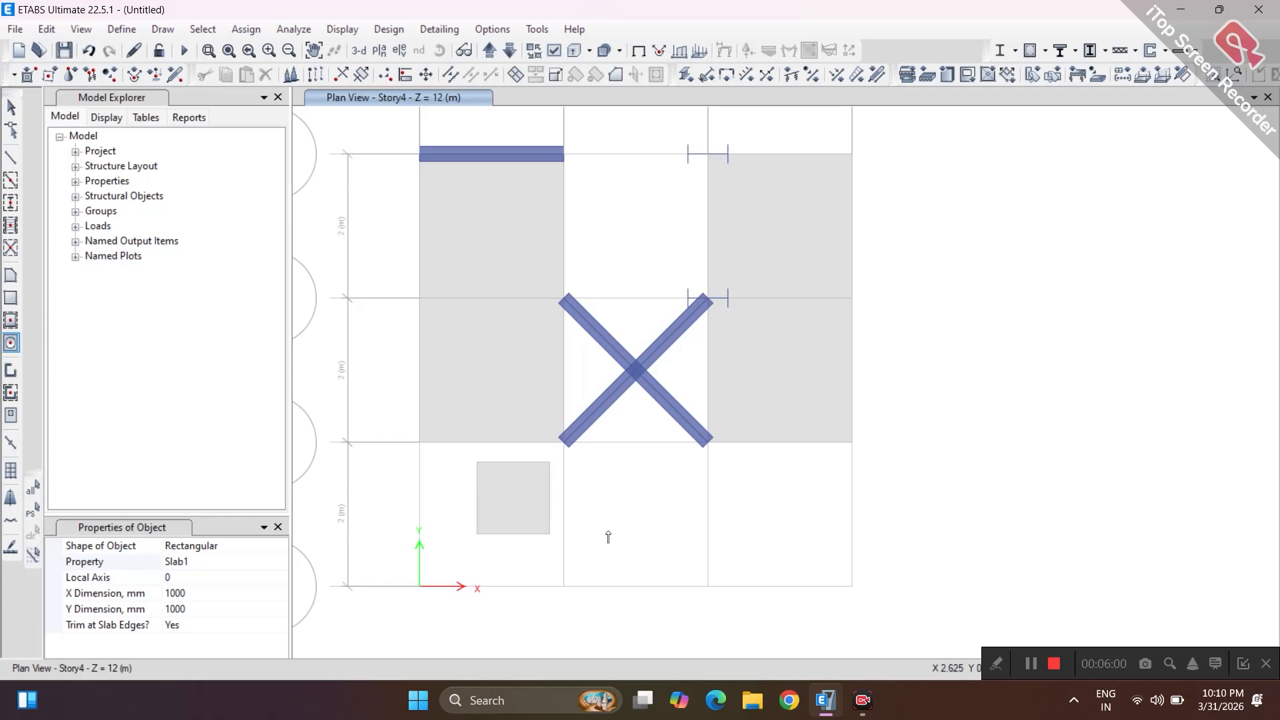
left_click(563, 301)
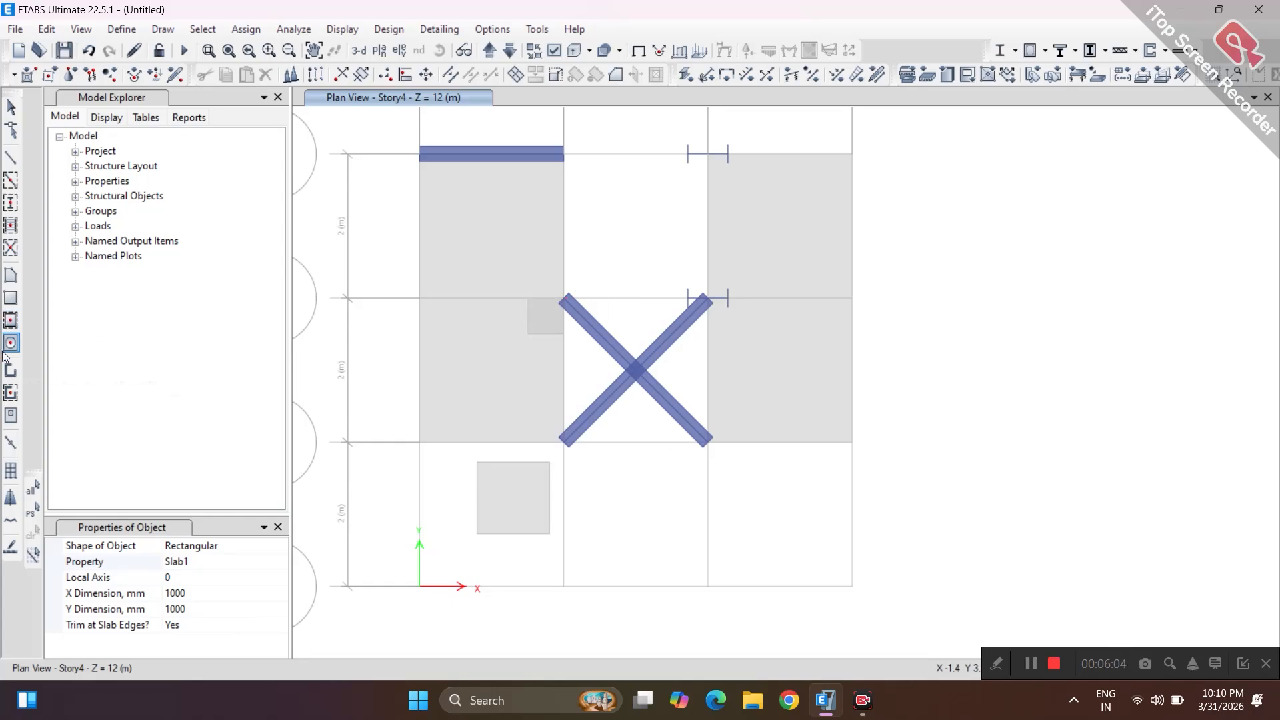
Draw a straight Wall1 pier along grid 3 from grid point A-3 to B-3
left_click(16, 375)
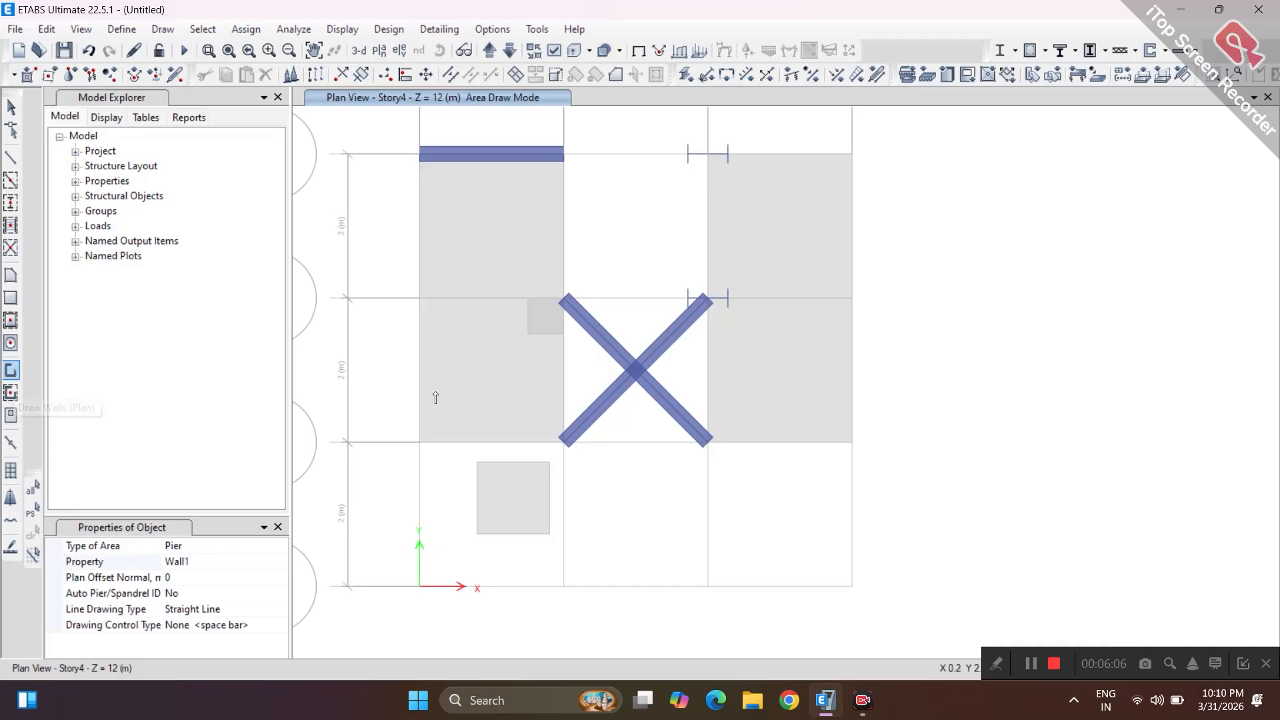
left_click(419, 301)
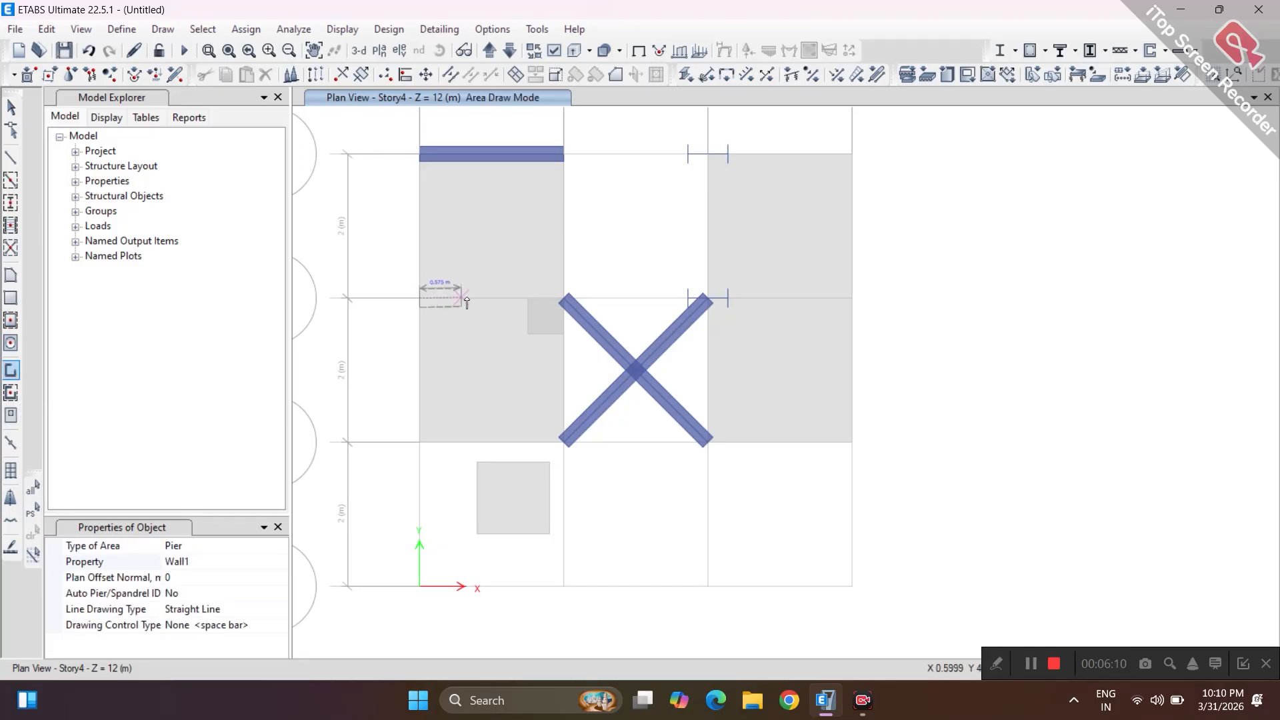
left_click(562, 300)
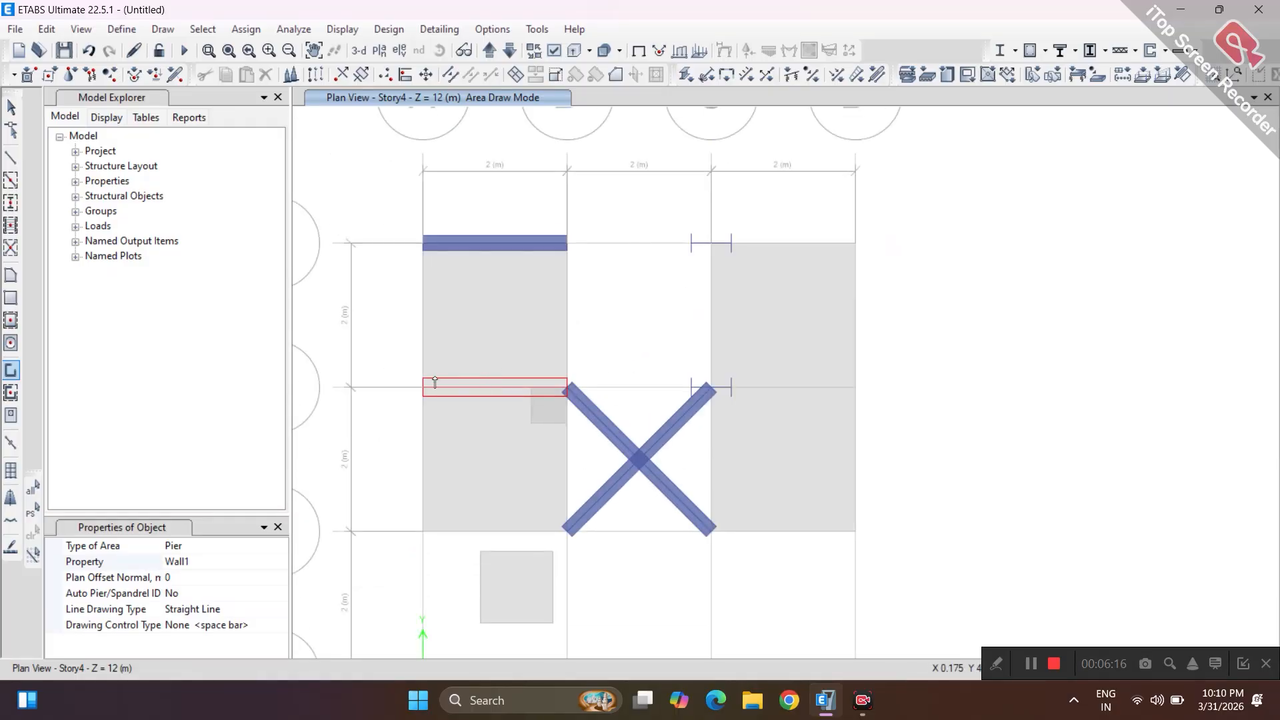
Quick-draw Wall1 piers on grid 4 between B and C, grid 1 between B and C, and grid C between 1 and 2
left_click(10, 393)
left_click(652, 246)
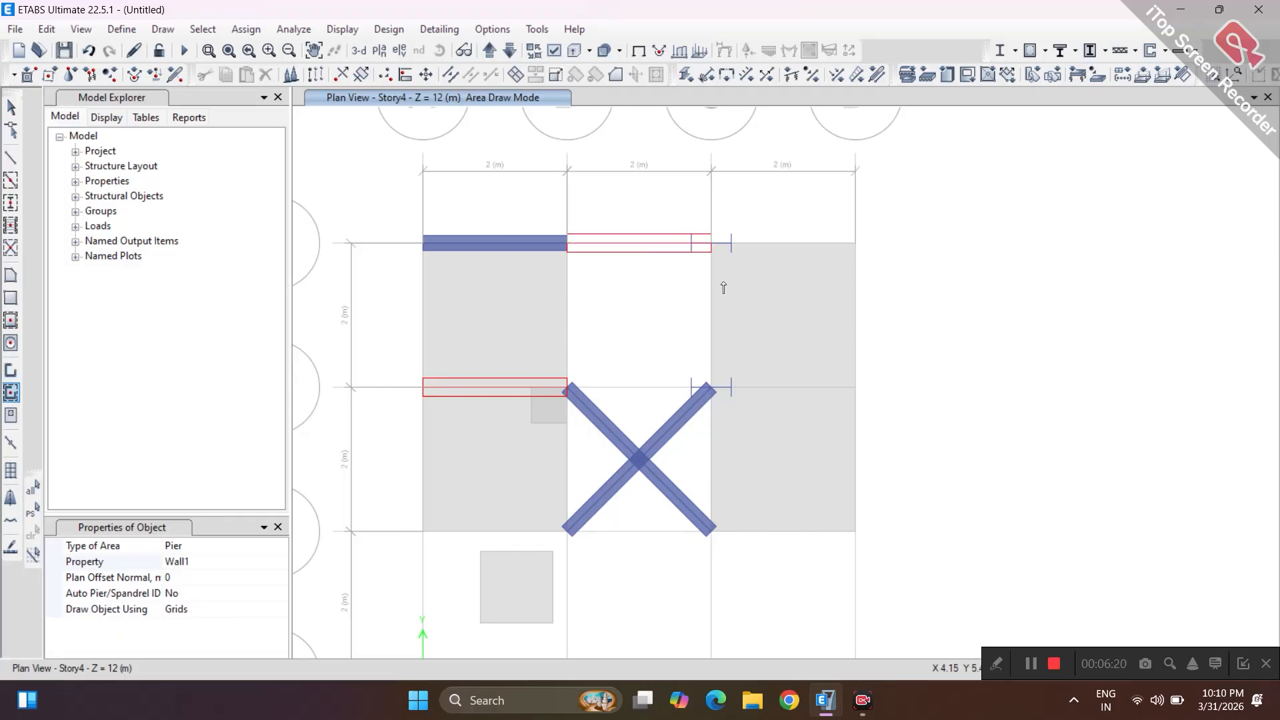
middle_click_drag(668, 569, 620, 302)
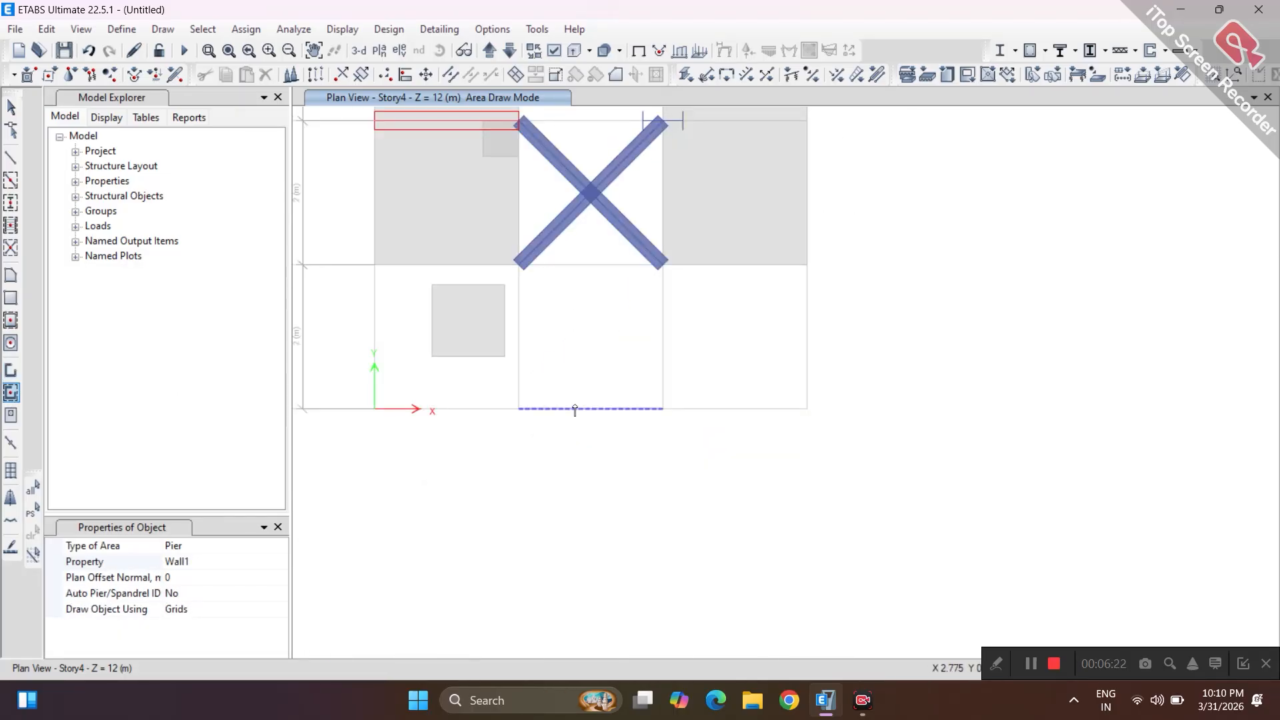
left_click(576, 408)
left_click(662, 320)
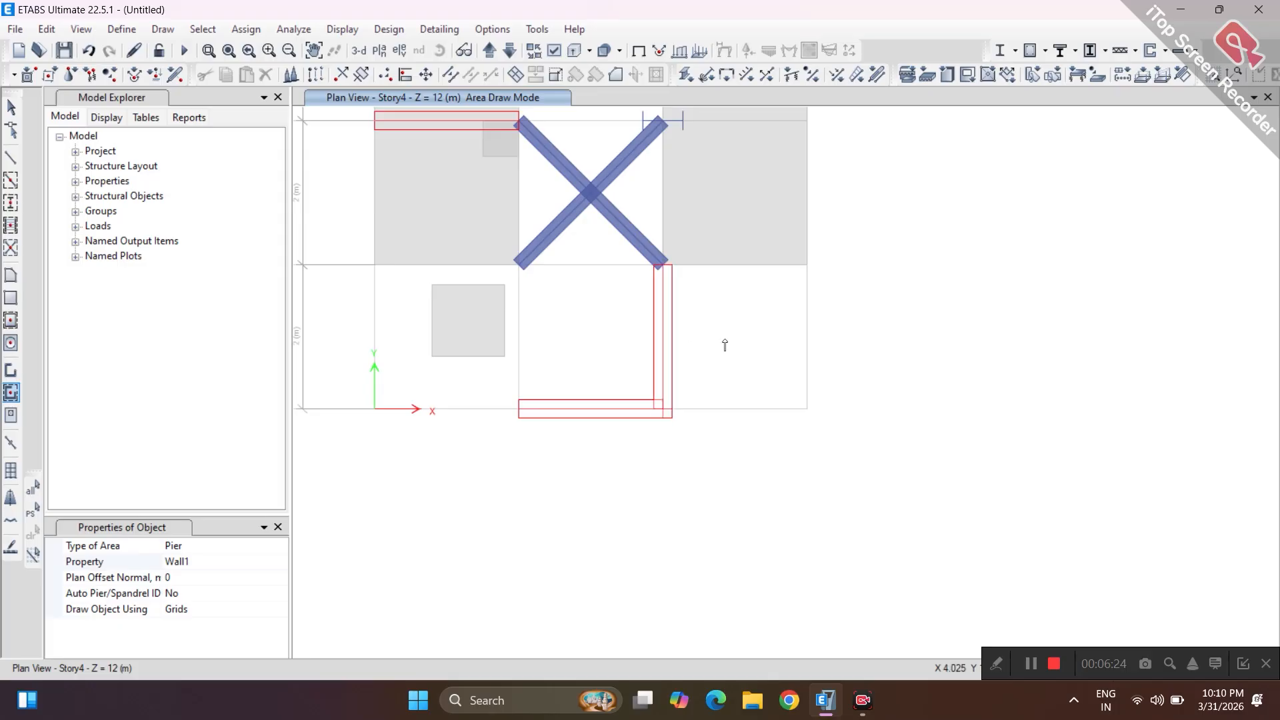
Enclose bay C–D/1–2 by adding Wall1 piers along grid 1, grid D and grid 2
middle_click_drag(752, 352, 563, 357)
left_click(575, 415)
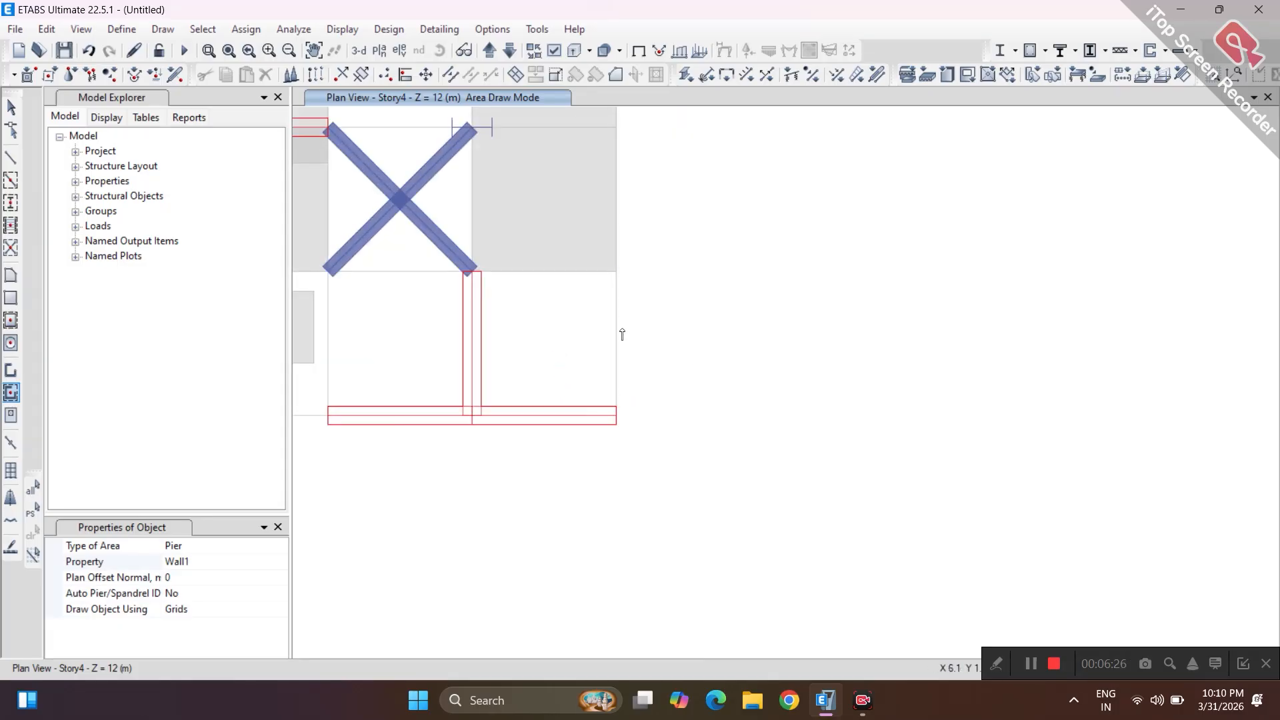
left_click(618, 334)
middle_click_drag(526, 276, 607, 345)
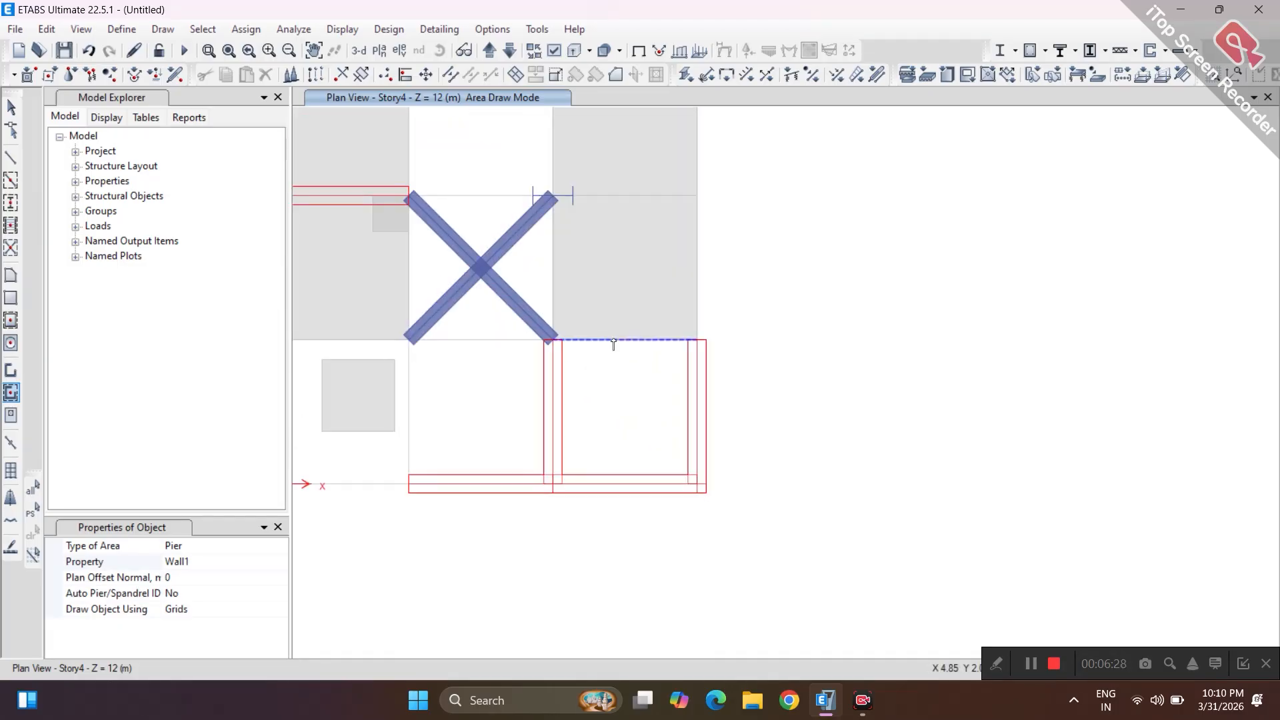
left_click(611, 346)
middle_click_drag(524, 319, 704, 382)
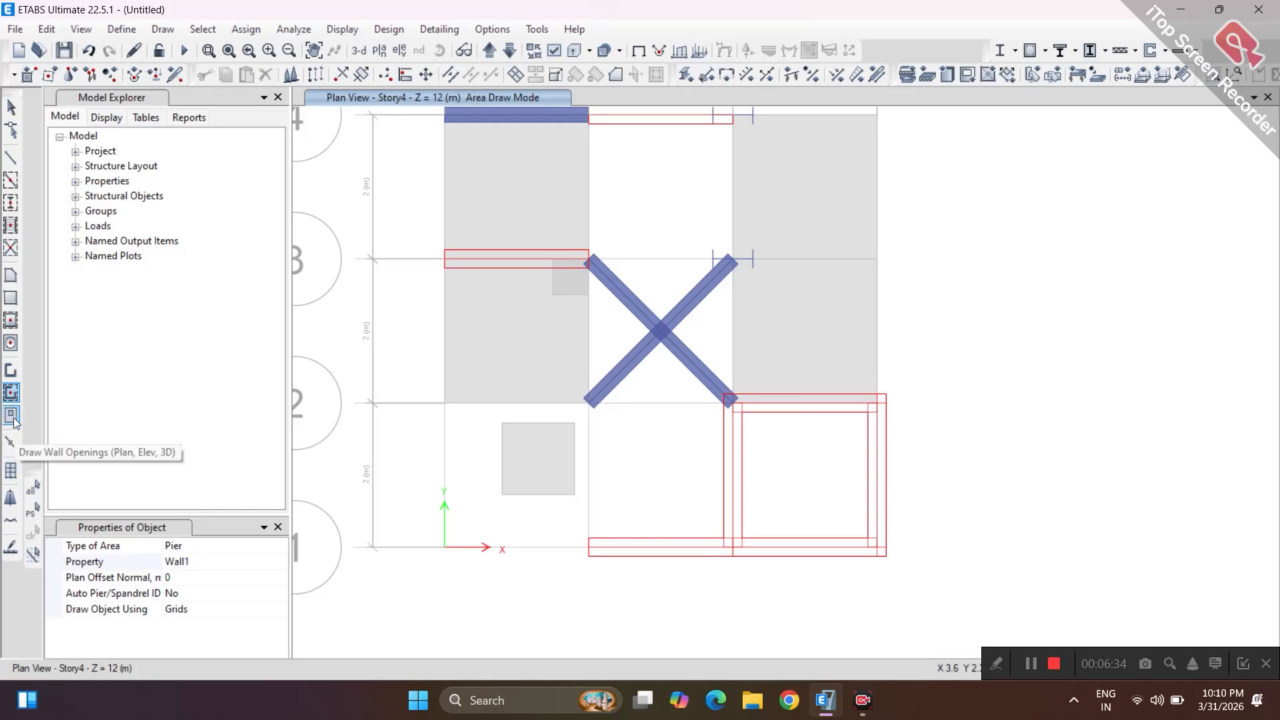
Draw a Link1 link along grid 2 from grid point A-2 to B-2
left_click(15, 444)
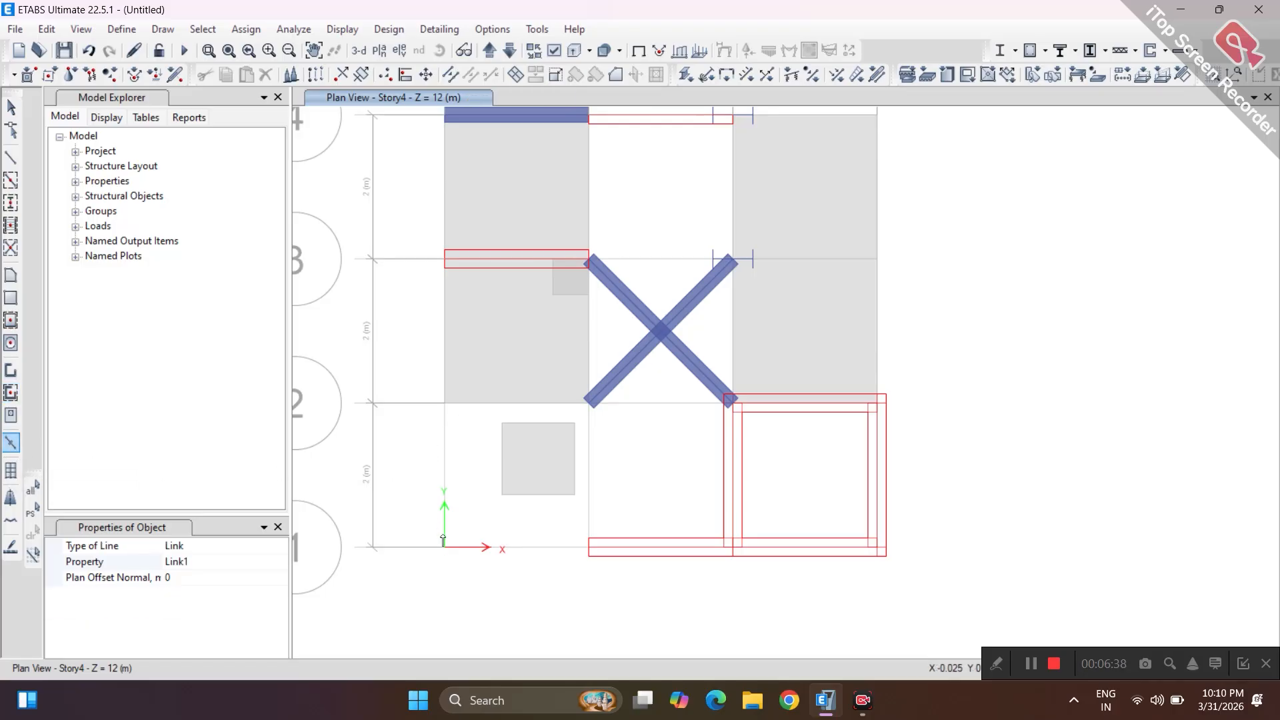
left_click(445, 402)
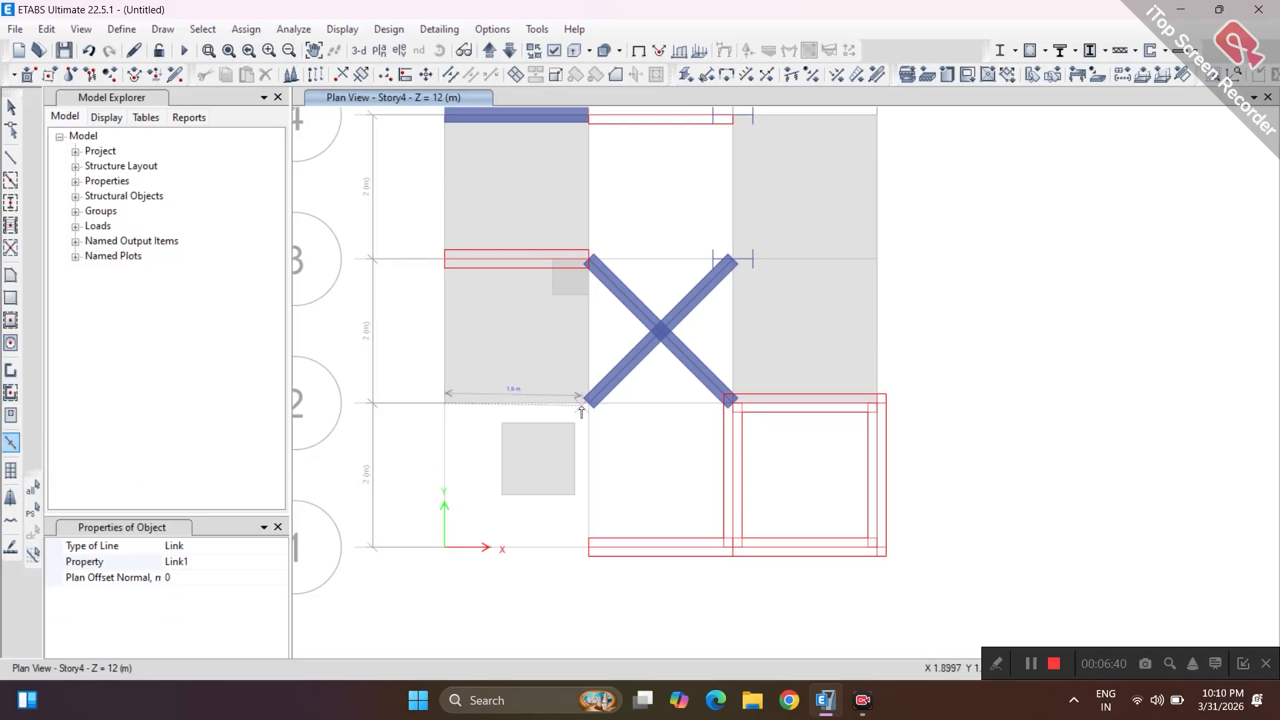
left_click(590, 403)
mouse_move(518, 435)
middle_mouse_down()
mouse_move(487, 489)
mouse_move(531, 450)
middle_mouse_up()
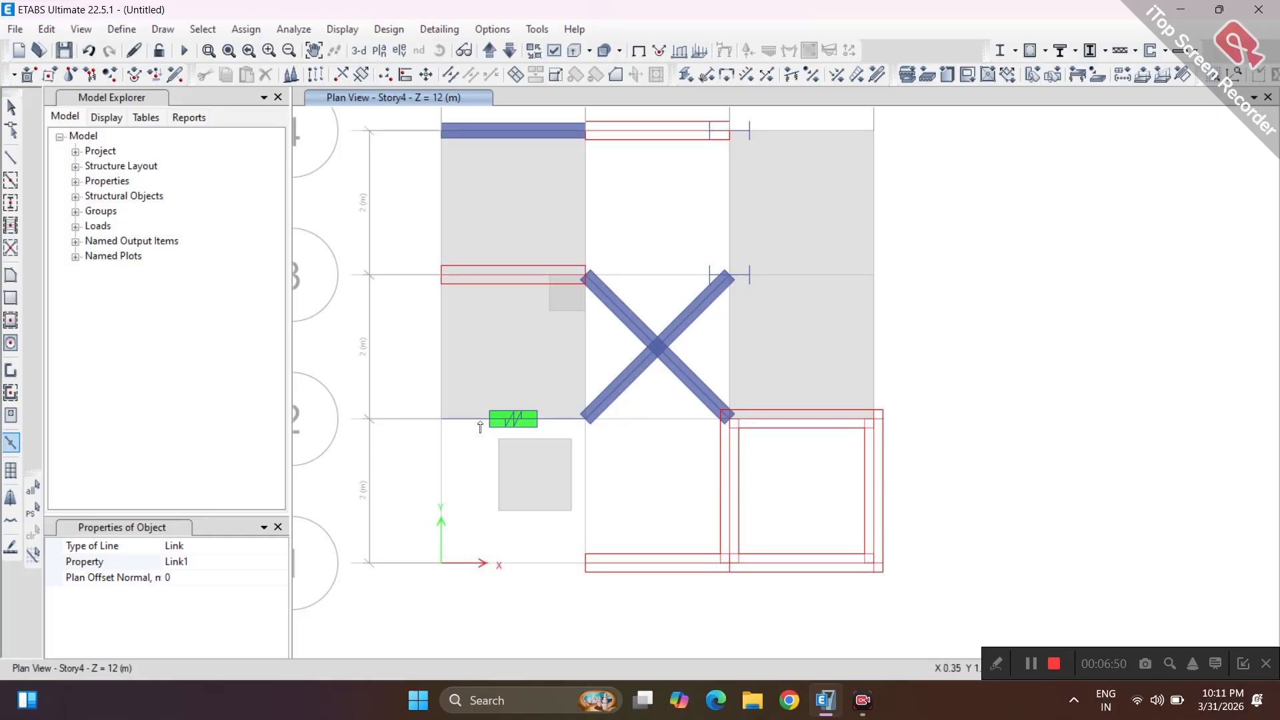
middle_click_drag(626, 439, 630, 438)
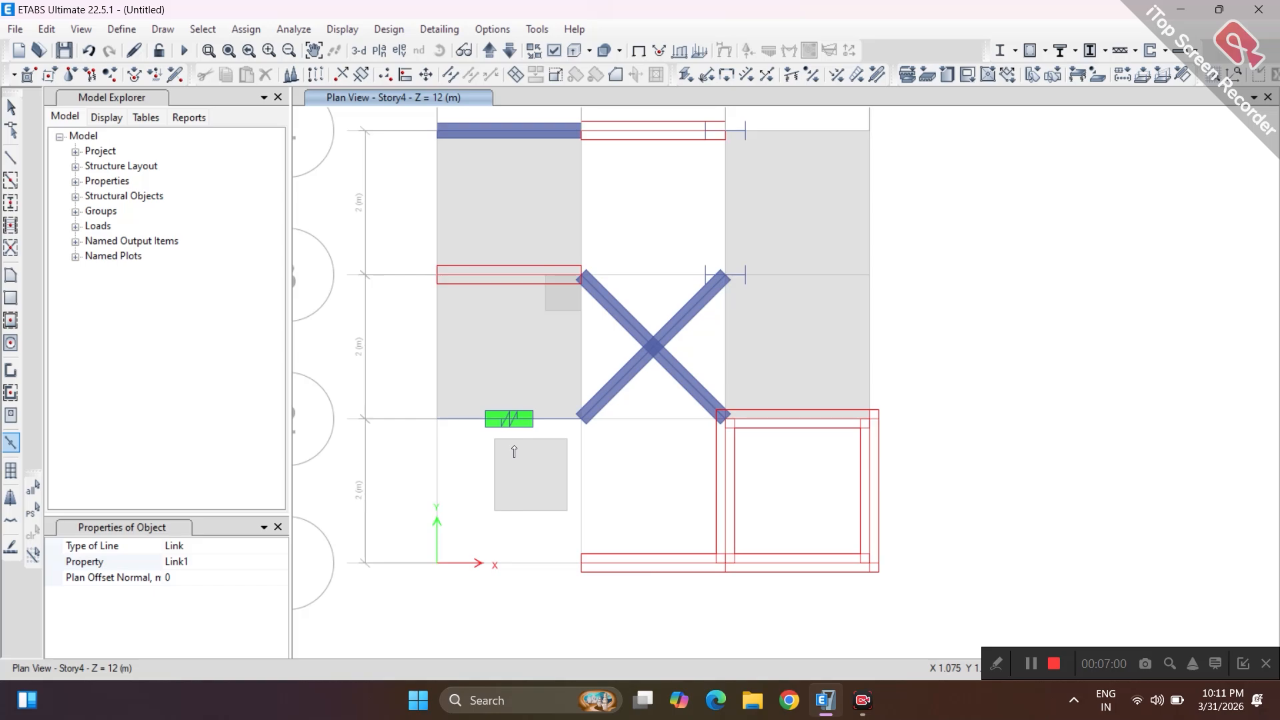
Browse the predefined wall stack shapes for a new wall stack, and close the dialog without adding one
left_click(8, 473)
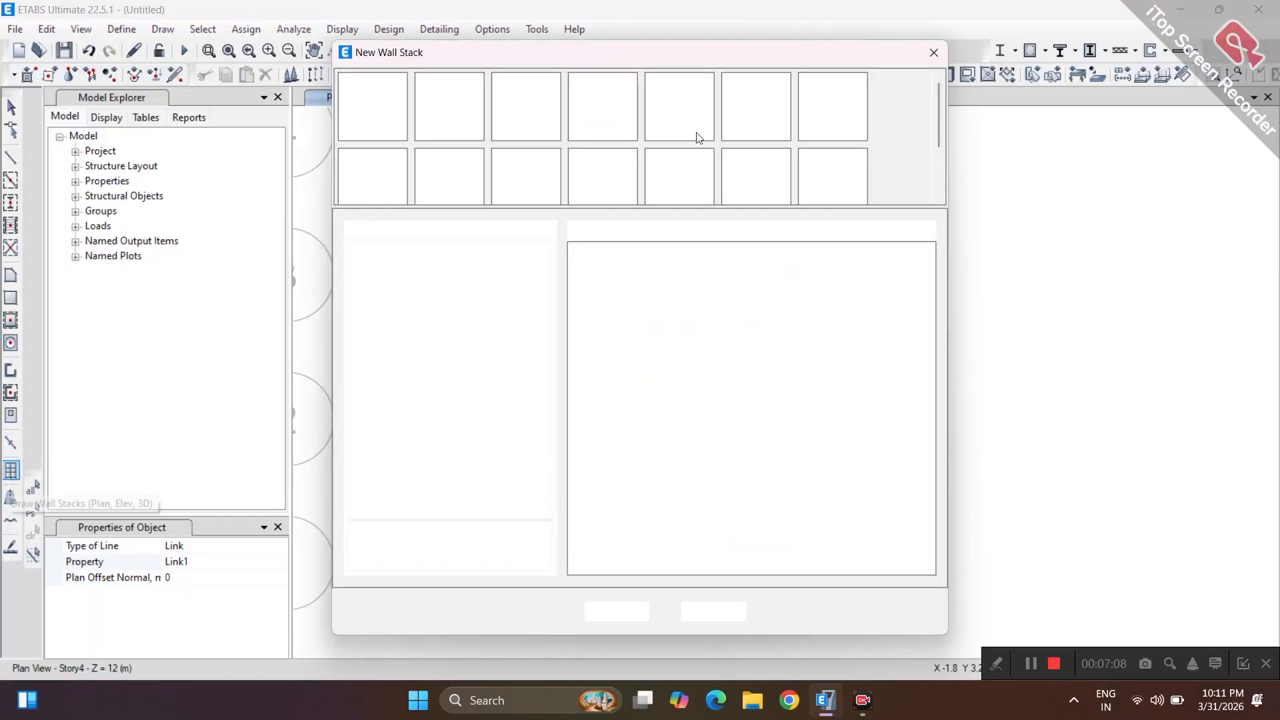
scroll(766, 107, "down", 1)
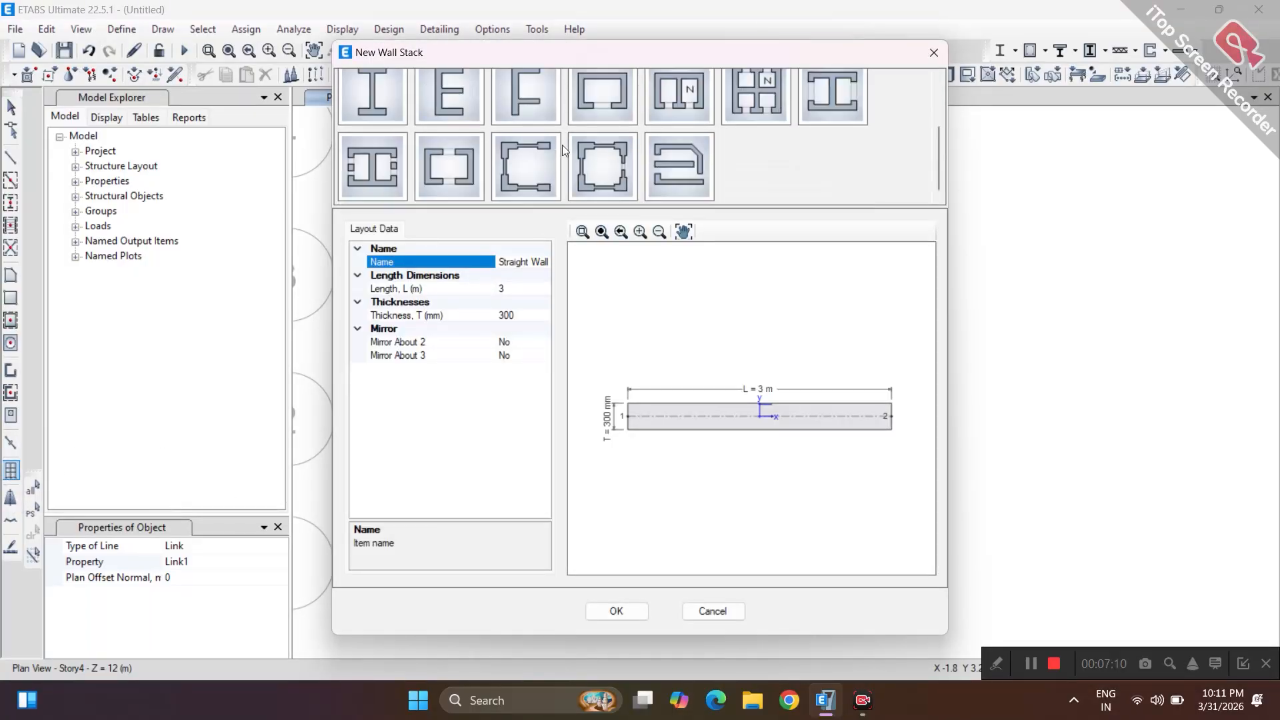
scroll(771, 100, "up", 1)
left_click(934, 53)
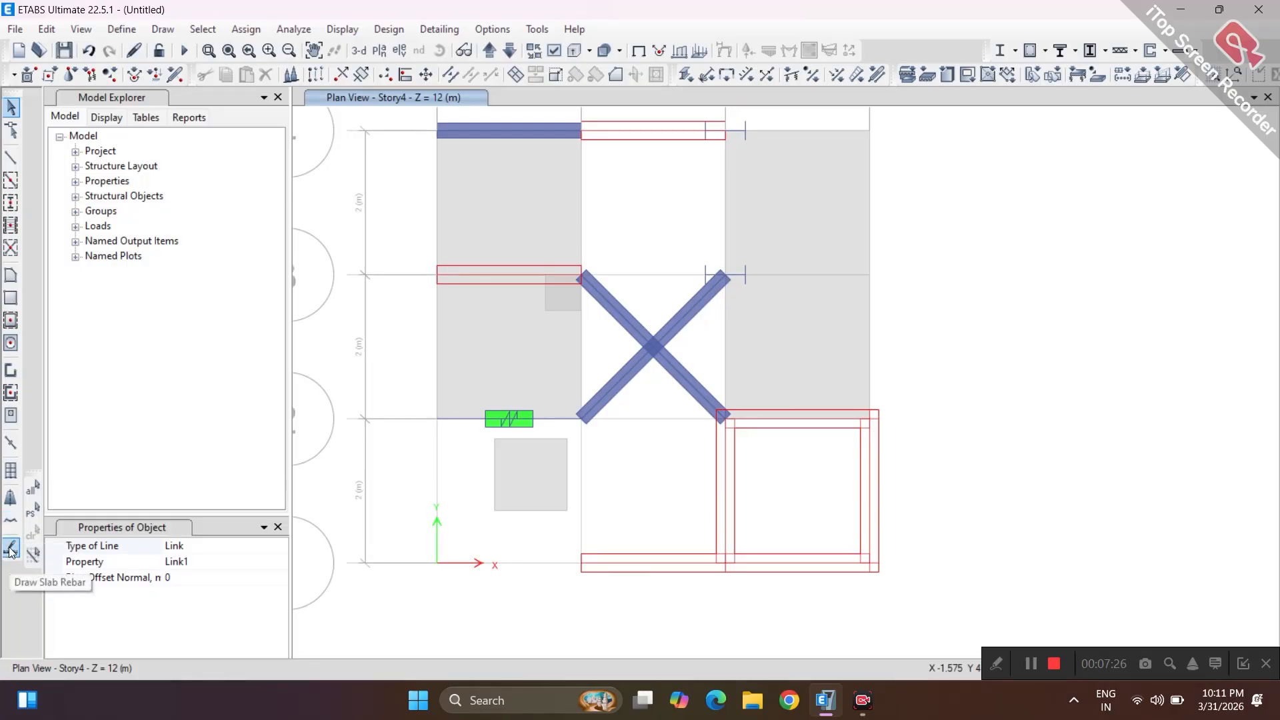
middle_click_drag(520, 320, 565, 398)
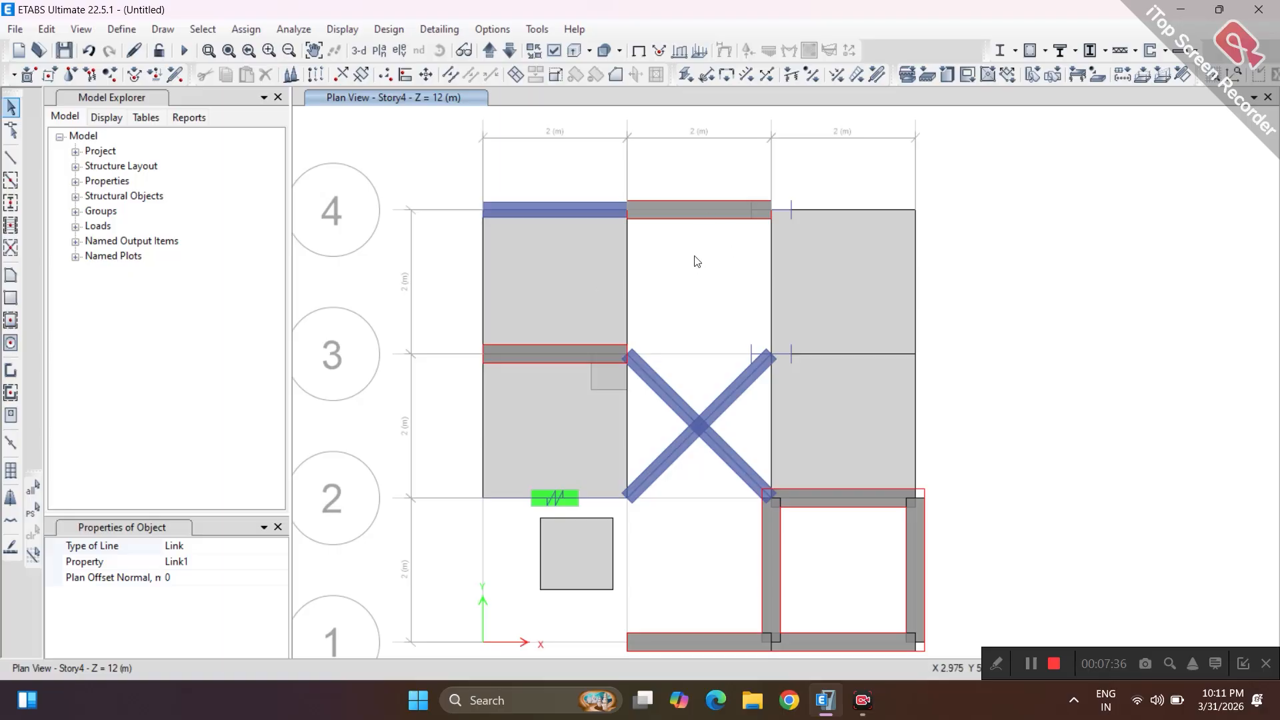
middle_click_drag(862, 494, 868, 471)
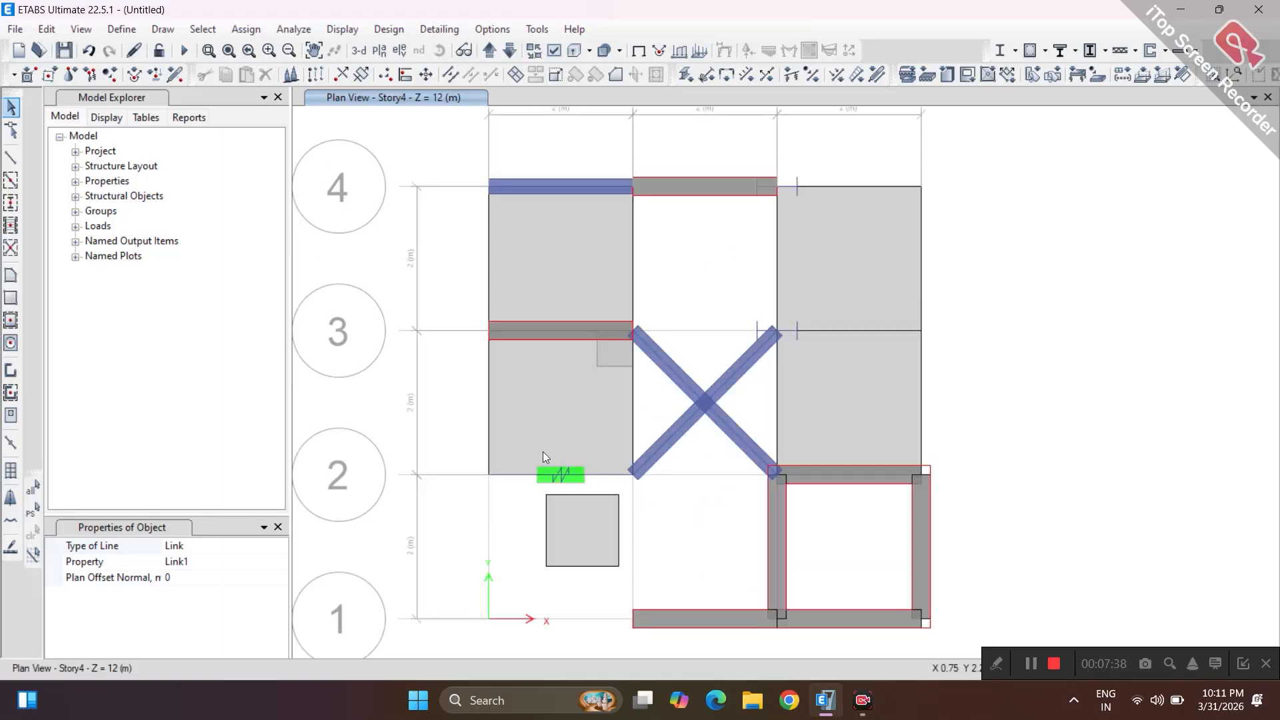